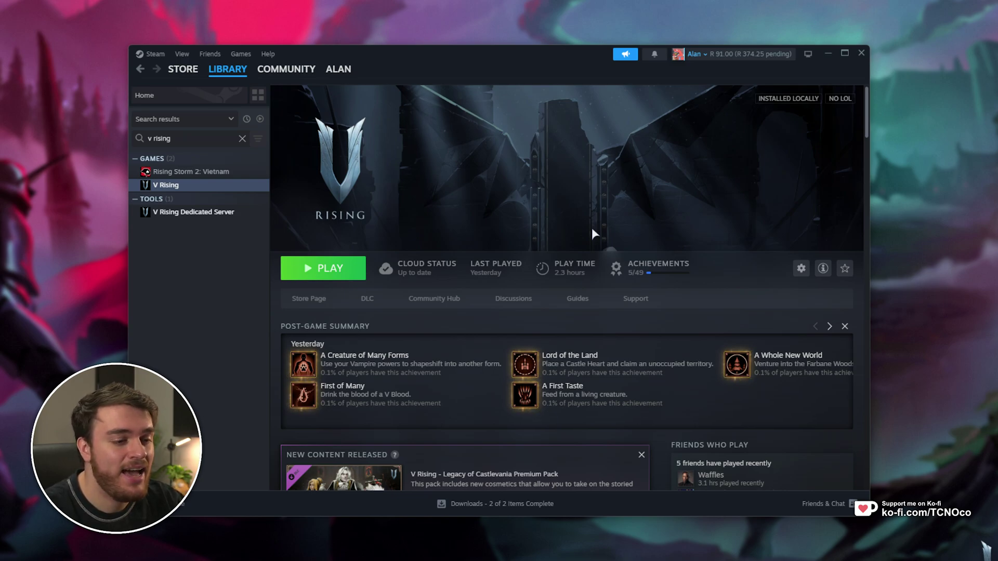
Paste %USERPROFILE%\AppData\LocalLow\Stunlock Studios\VRising\CloudSaves\ into the Run dialog and check the path.
key(super+r)
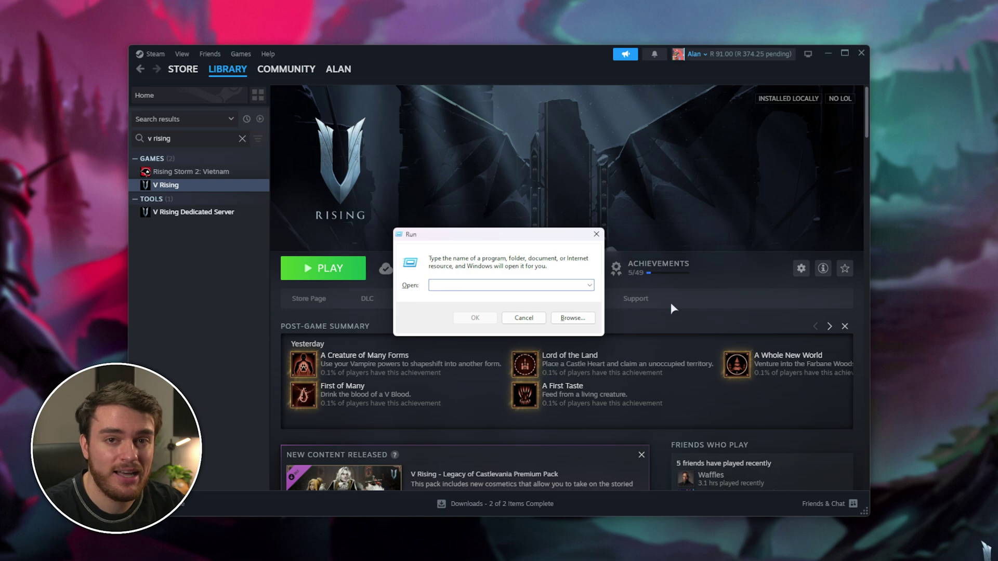
key(ctrl+v)
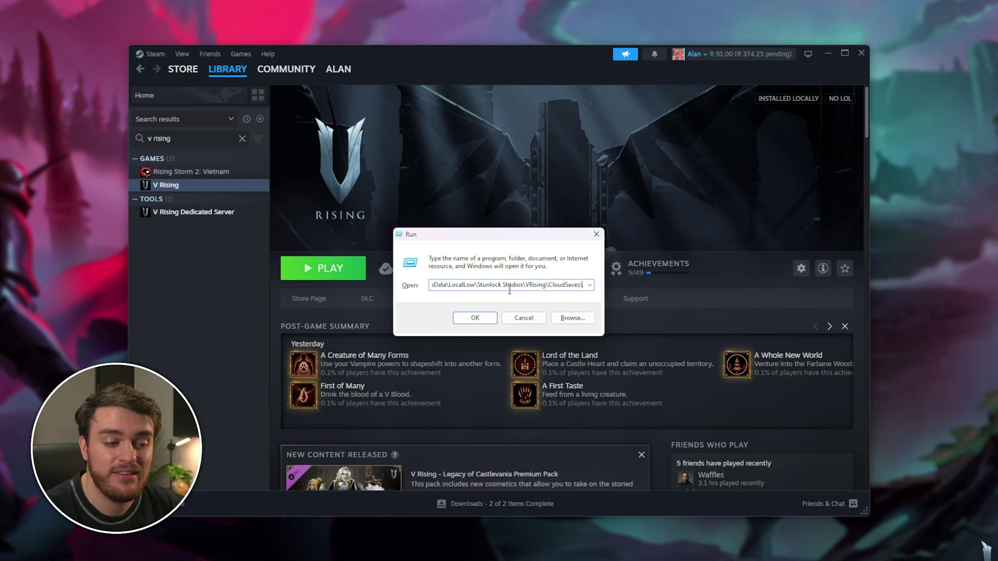
key(ctrl+a)
key(Home)
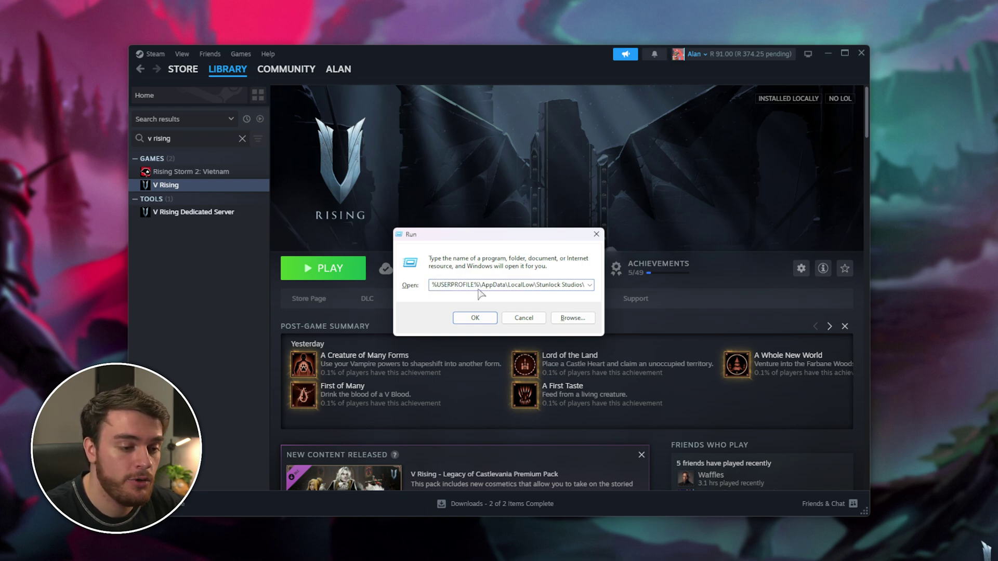
click(490, 285)
double_click(490, 285)
drag(535, 285, 589, 288)
click(558, 285)
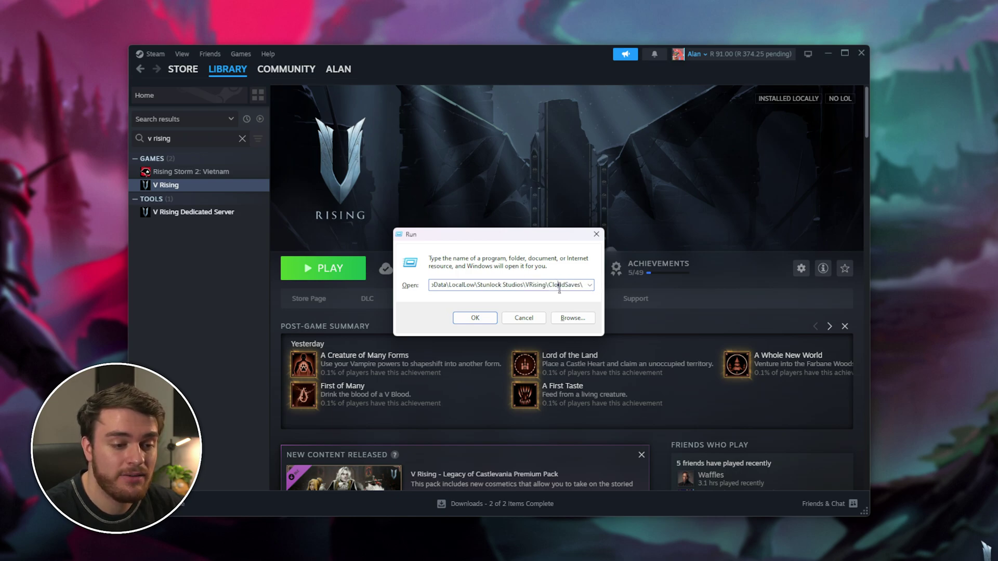
Open CloudSaves, then the account-ID folder and v3, selecting the save's ID folder.
click(476, 318)
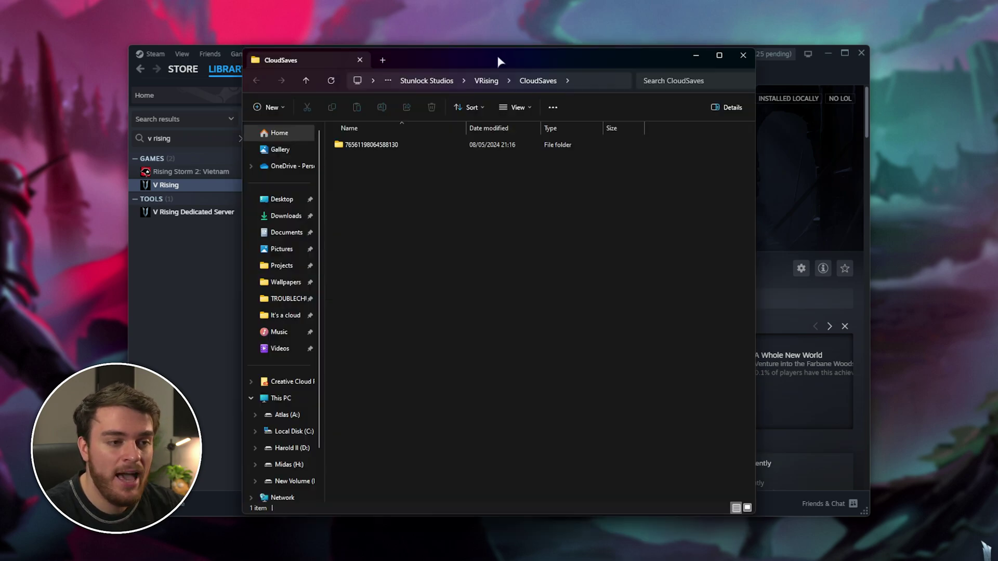
drag(501, 48, 521, 105)
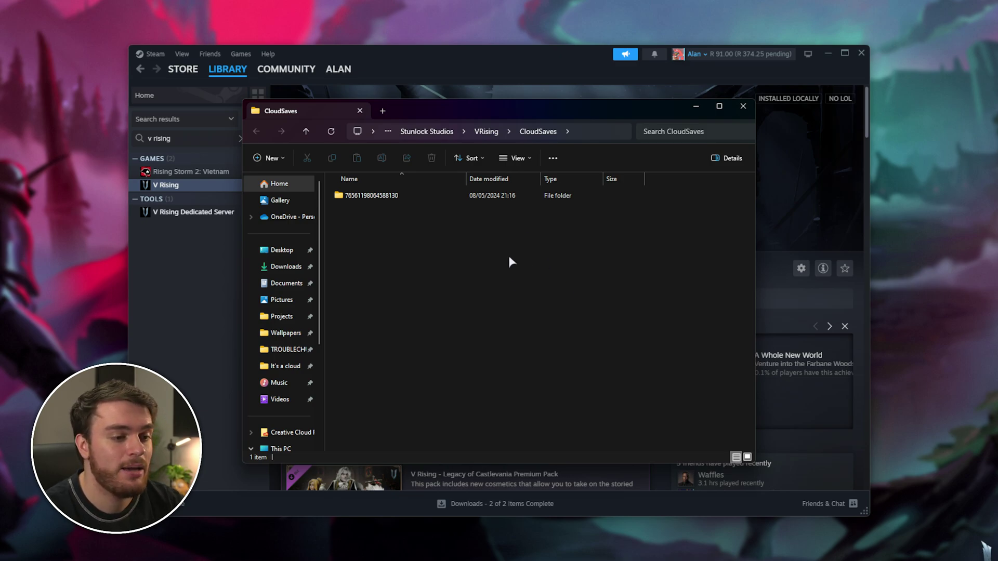
drag(623, 229, 332, 182)
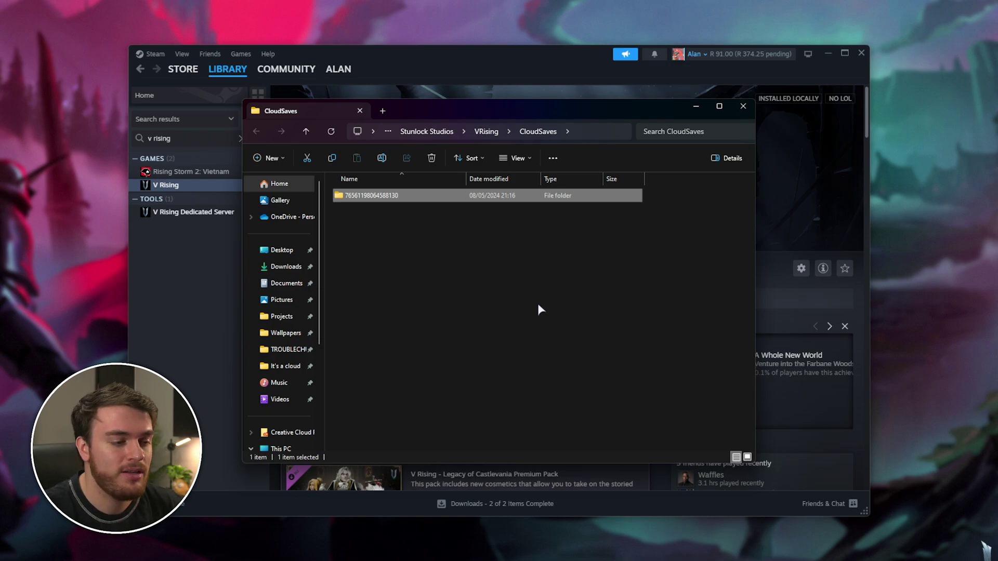
key(Return)
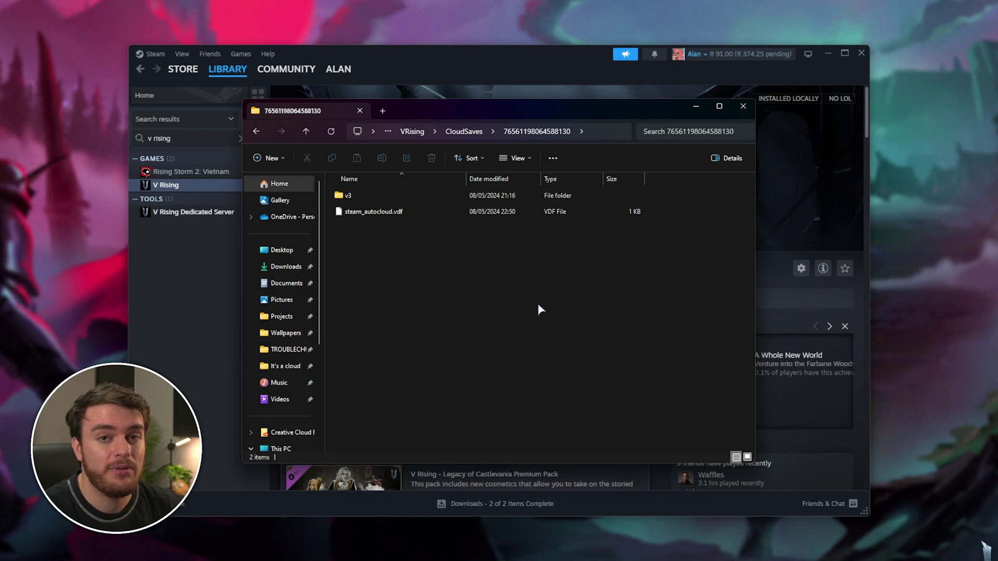
double_click(452, 195)
key(Down)
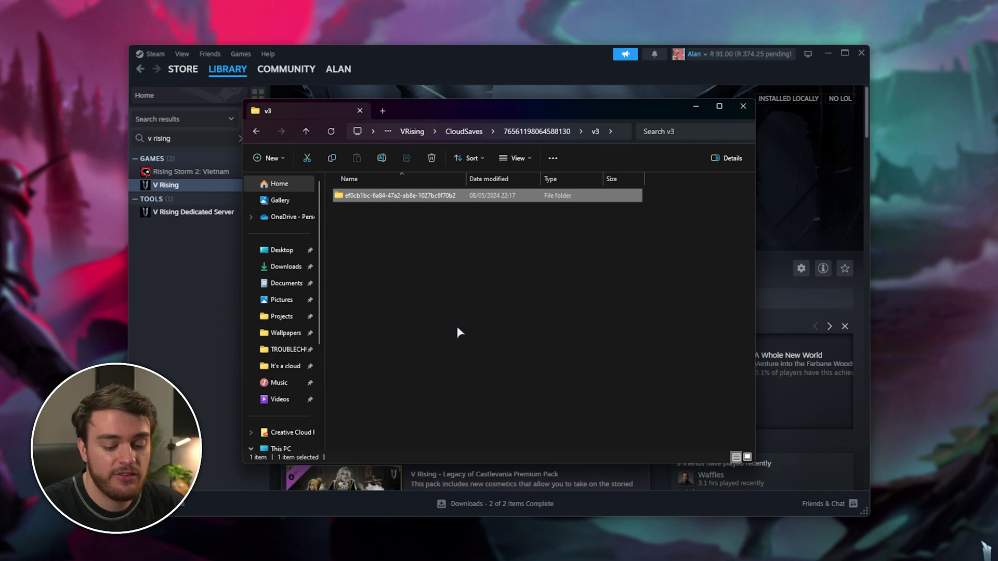
Look inside the save's ID folder, then copy that offline save folder from v3.
key(Return)
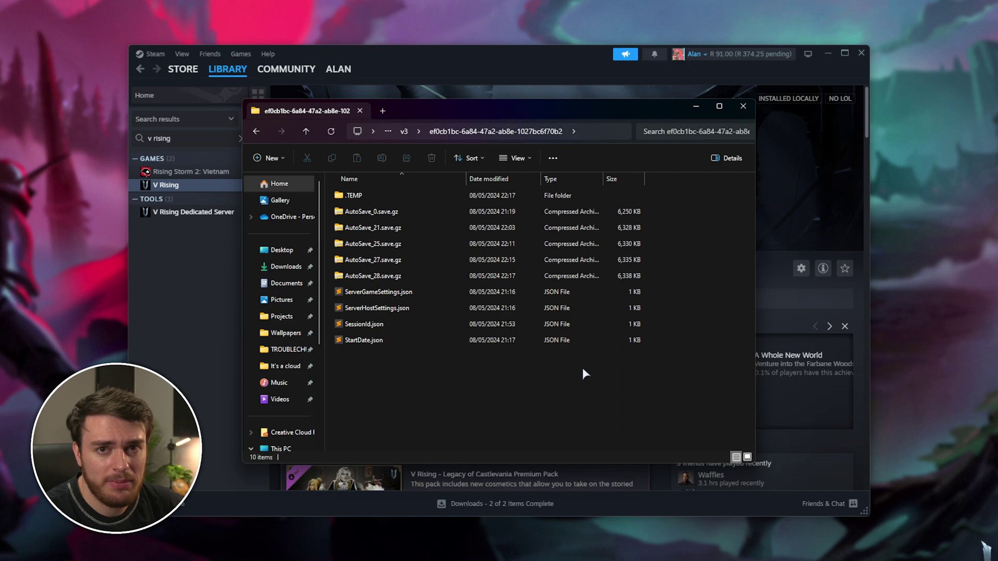
click(404, 131)
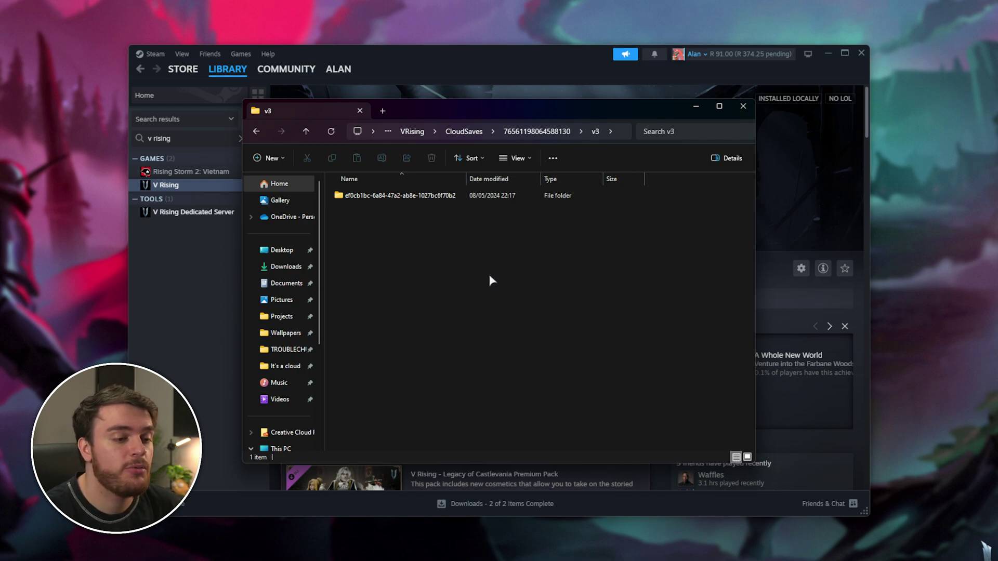
drag(554, 269, 361, 170)
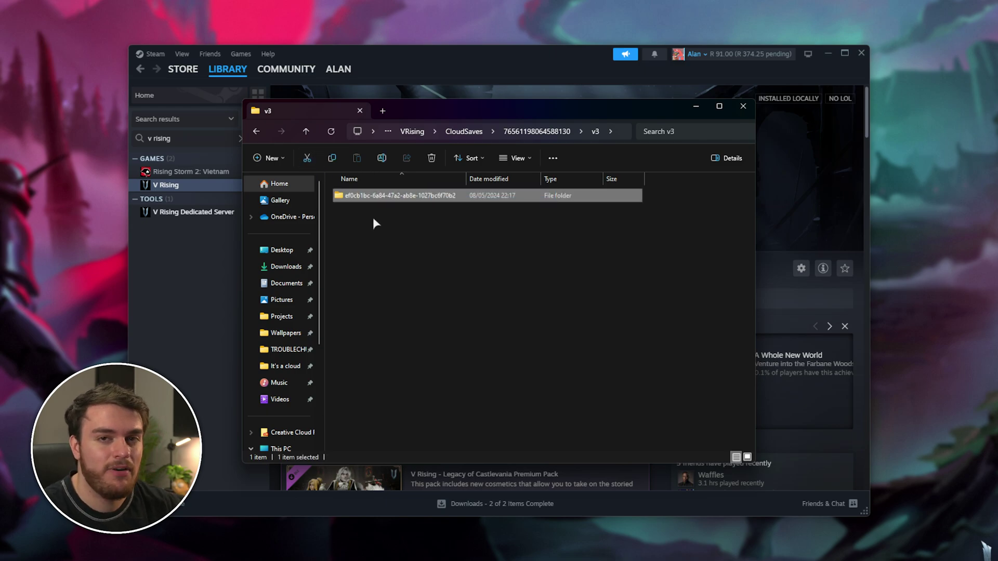
key(ctrl+c)
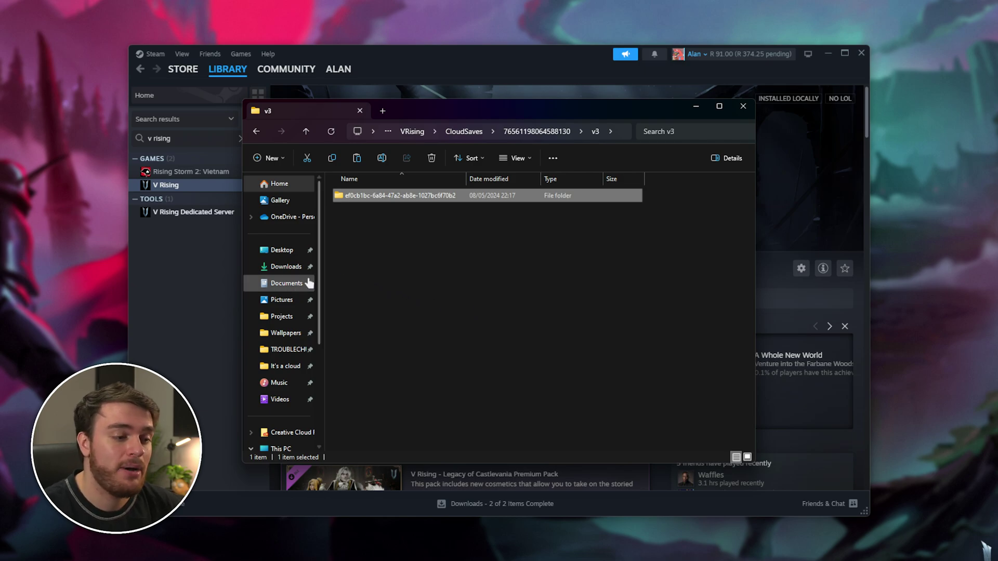
Bring Steam forward and show the options for V Rising Dedicated Server.
click(146, 312)
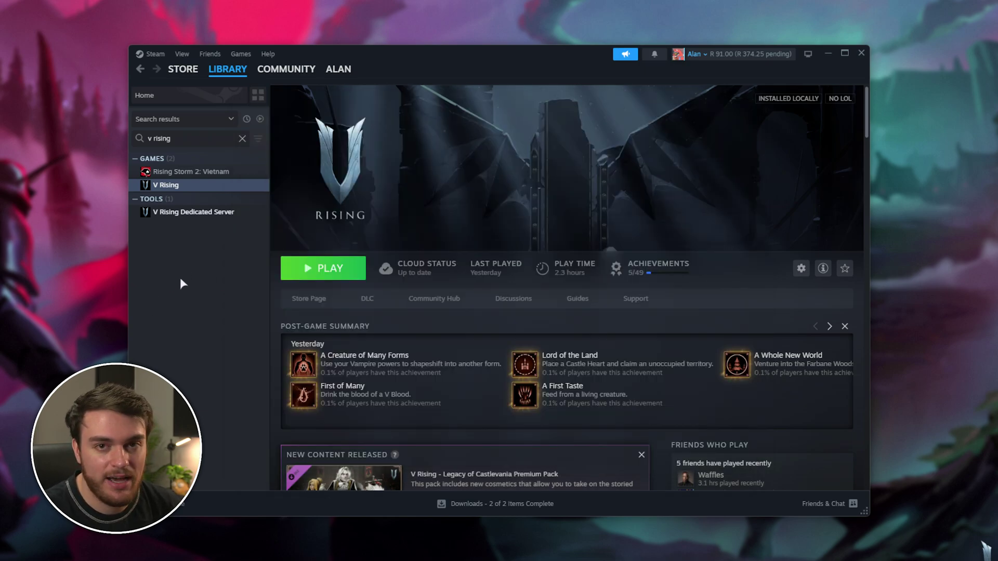
click(231, 213)
right_click(231, 215)
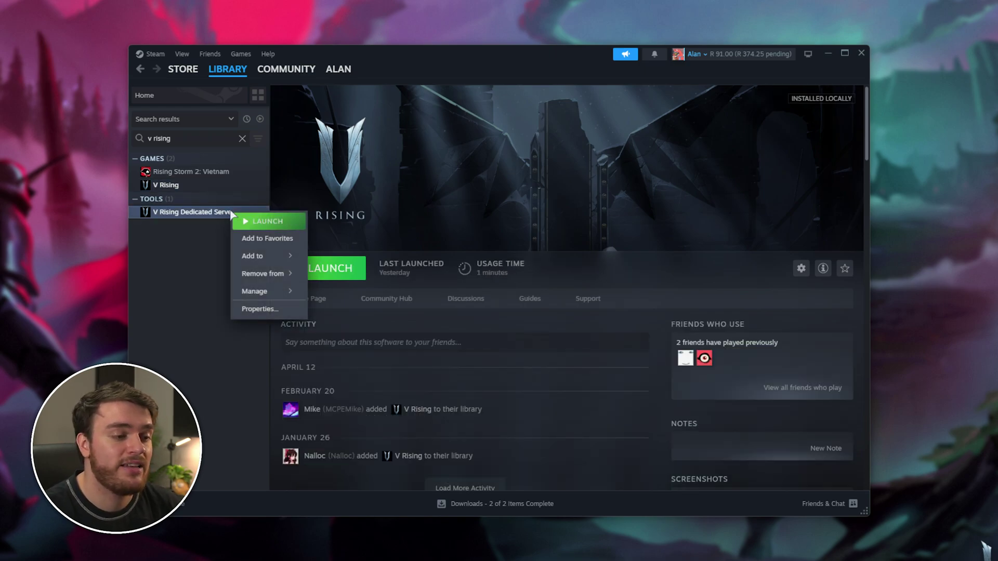
Browse the dedicated server's local files in File Explorer.
mouse_move(295, 290)
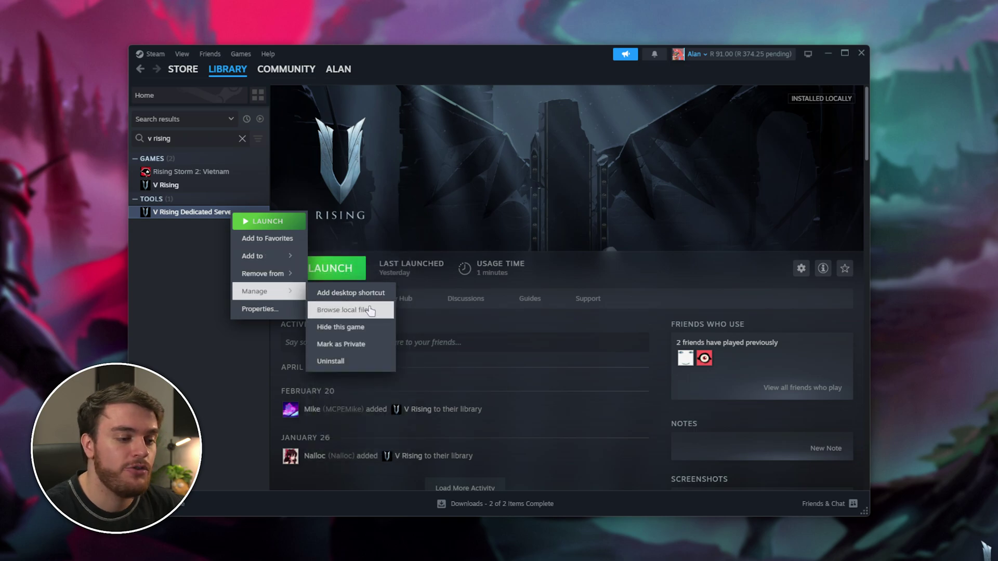
click(346, 310)
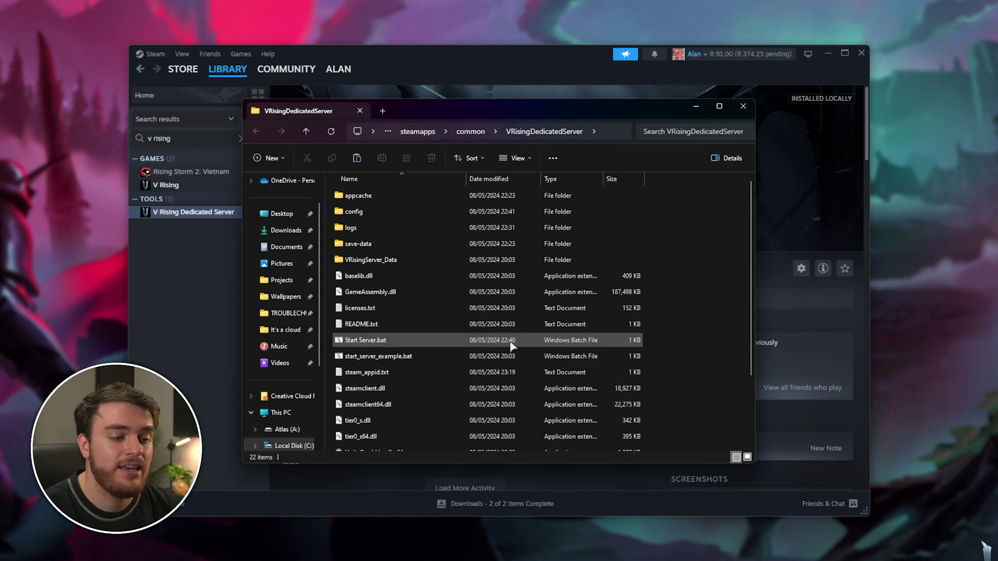
scroll(420, 354, down, 2)
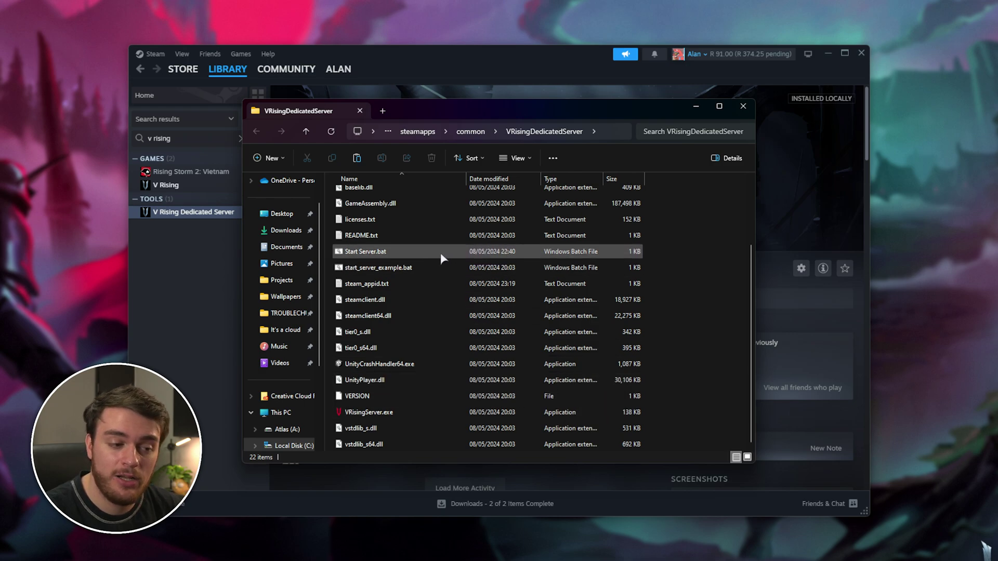
click(507, 253)
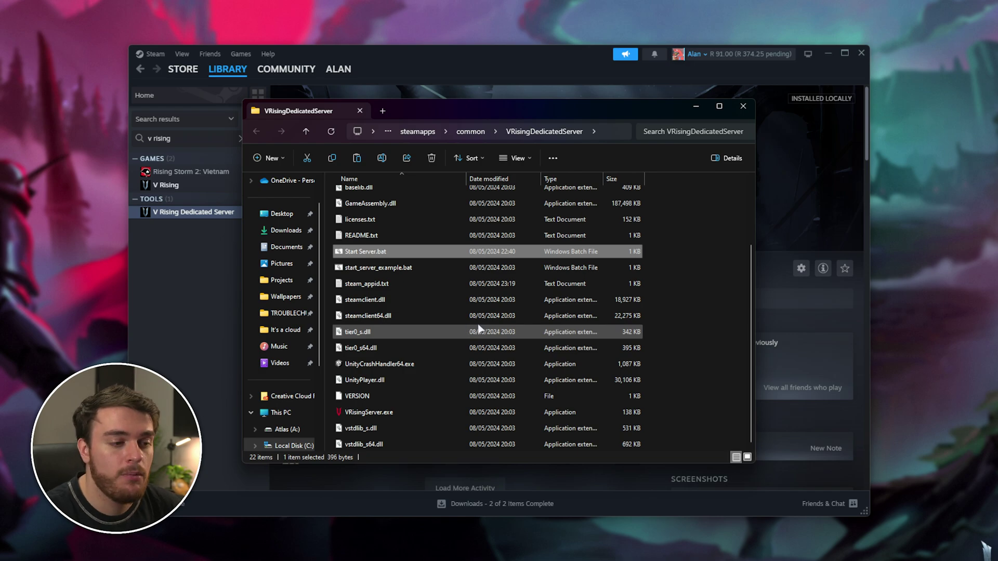
scroll(467, 329, up, 2)
Paste the offline save folder into save-data\Saves\v3 and verify its contents.
click(440, 246)
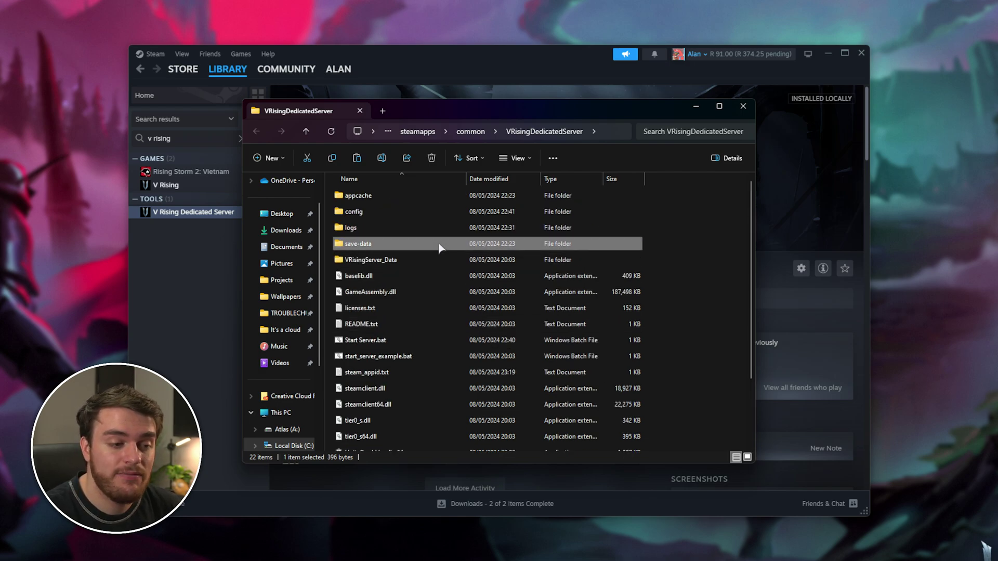
double_click(437, 246)
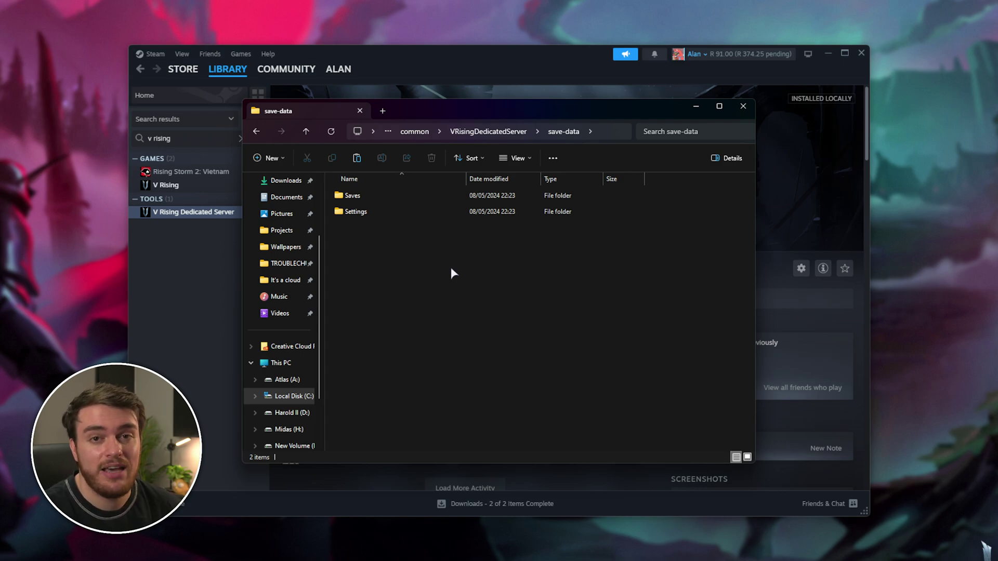
double_click(447, 199)
click(446, 197)
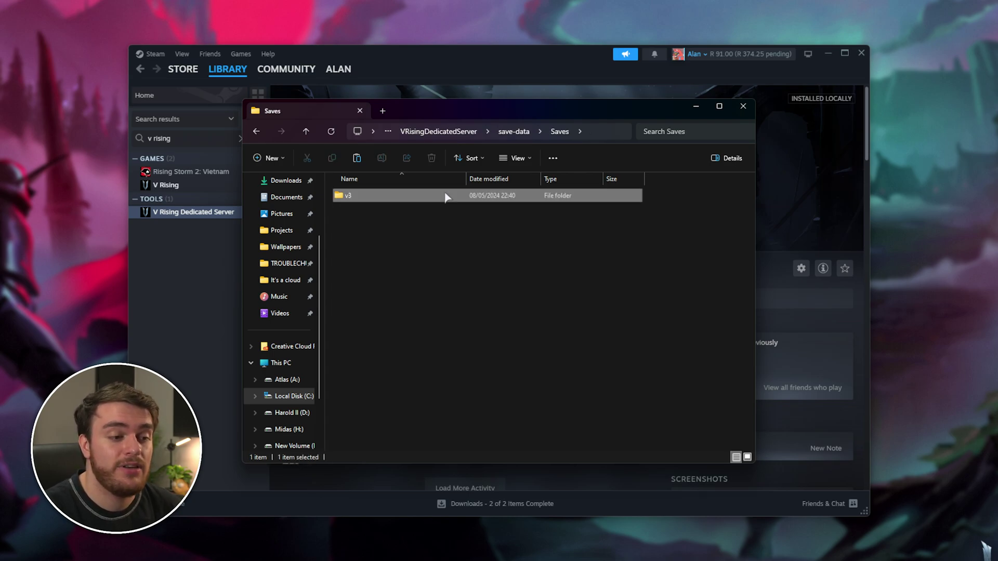
double_click(446, 196)
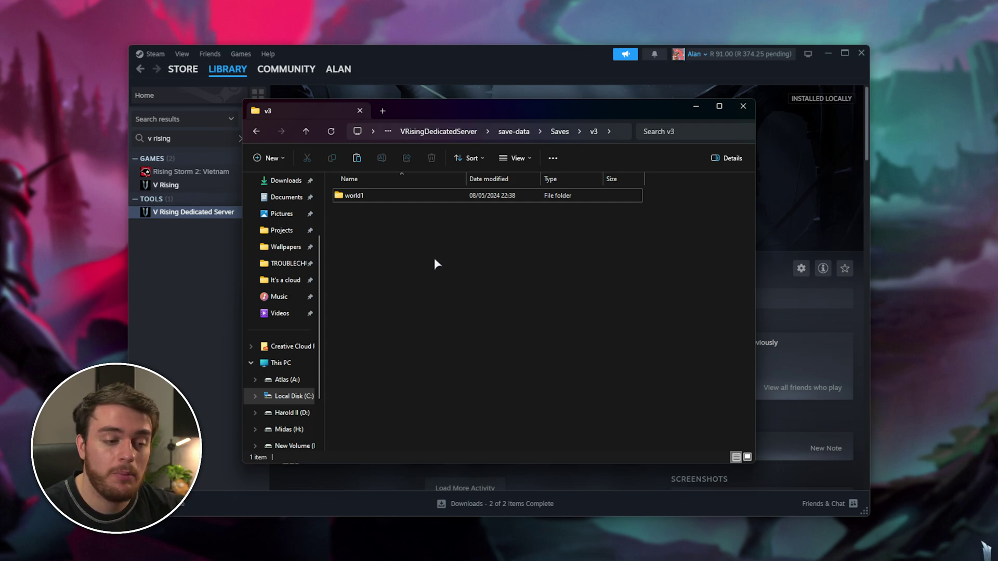
key(ctrl+v)
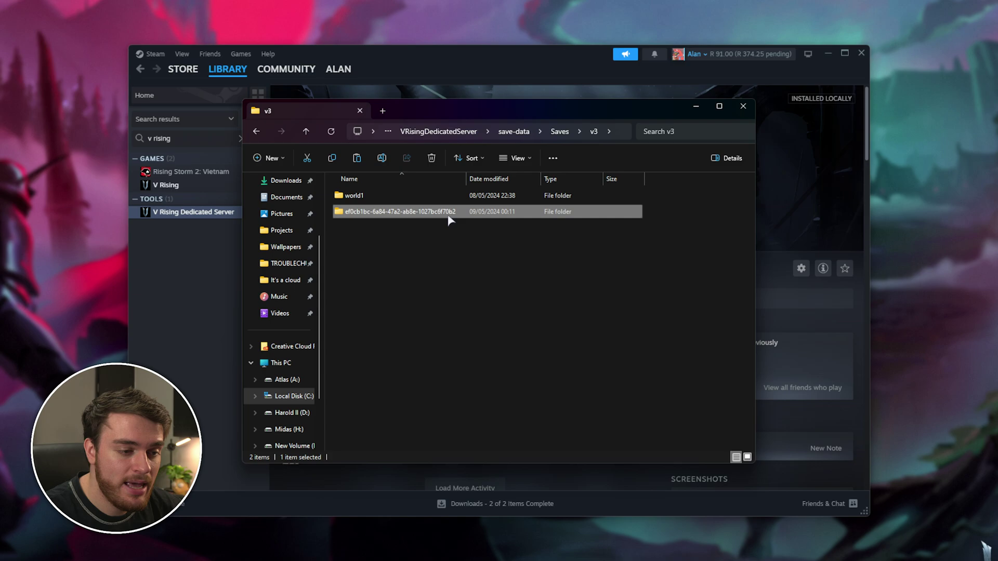
double_click(448, 215)
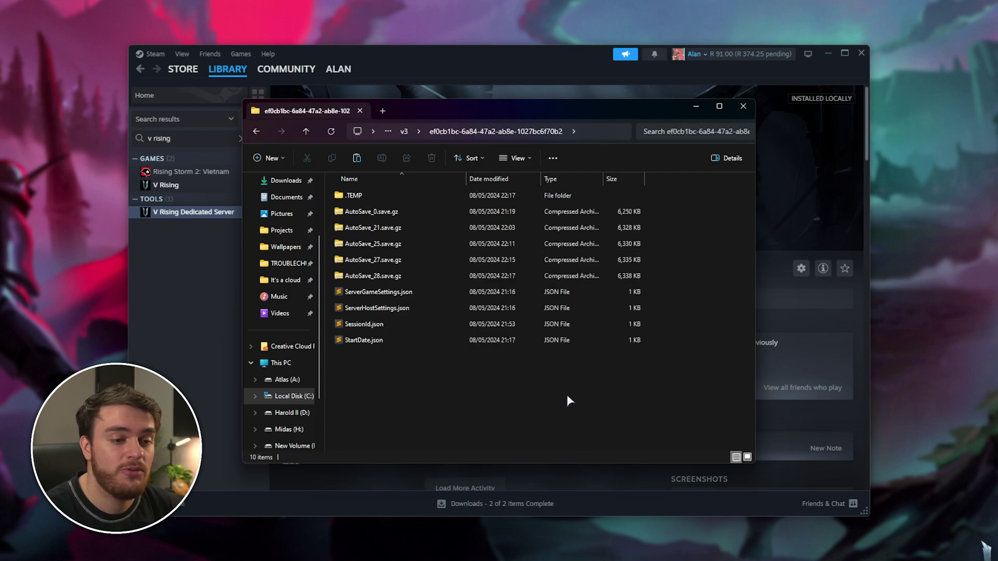
key(alt+Left)
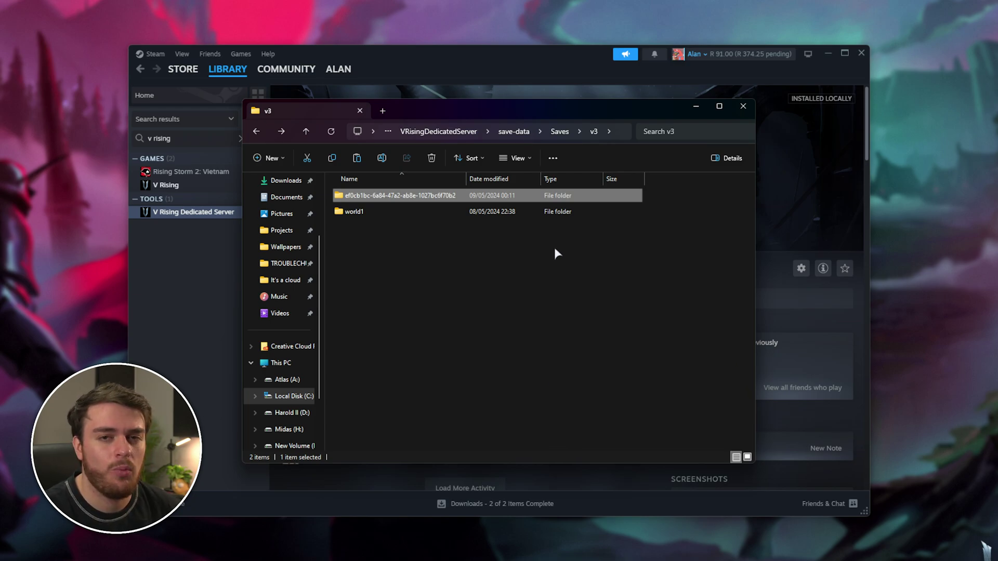
Back in VRisingDedicatedServer, open Start Server.bat for editing.
click(468, 134)
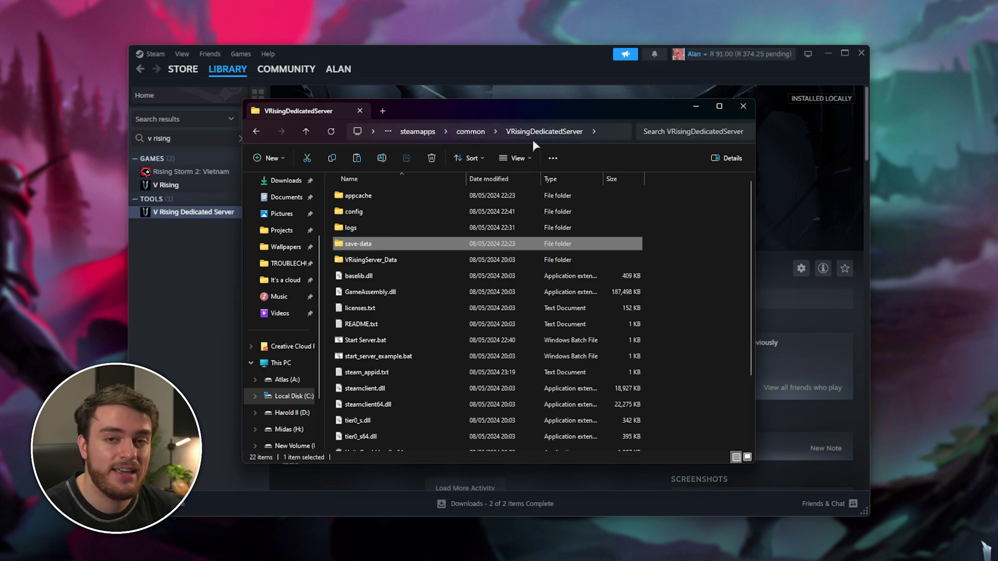
click(445, 341)
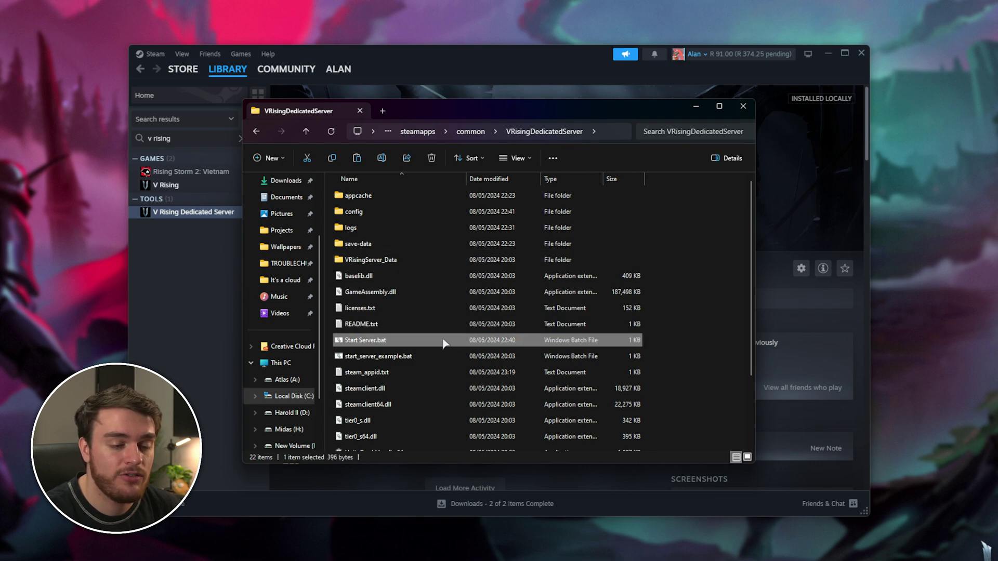
right_click(422, 341)
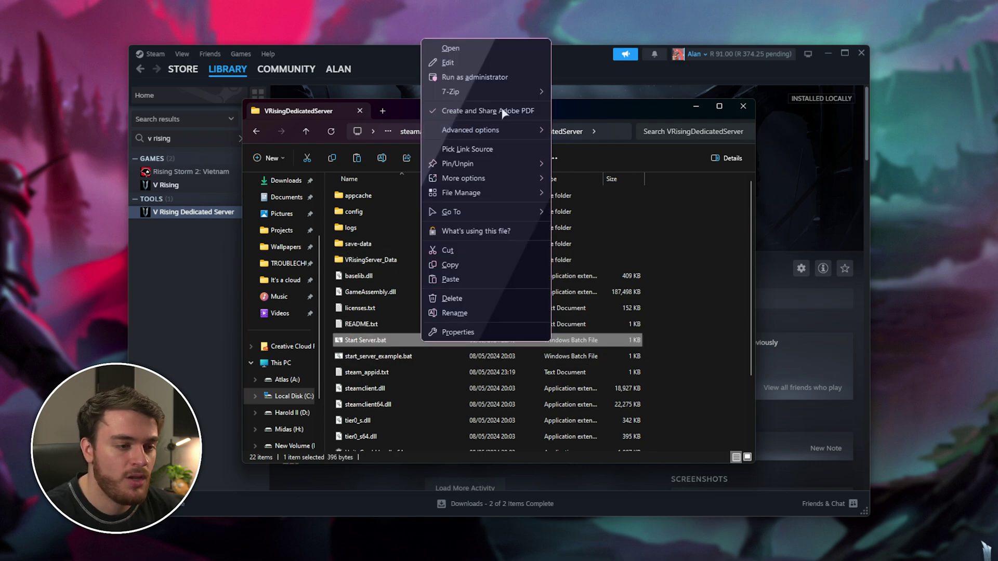
click(479, 62)
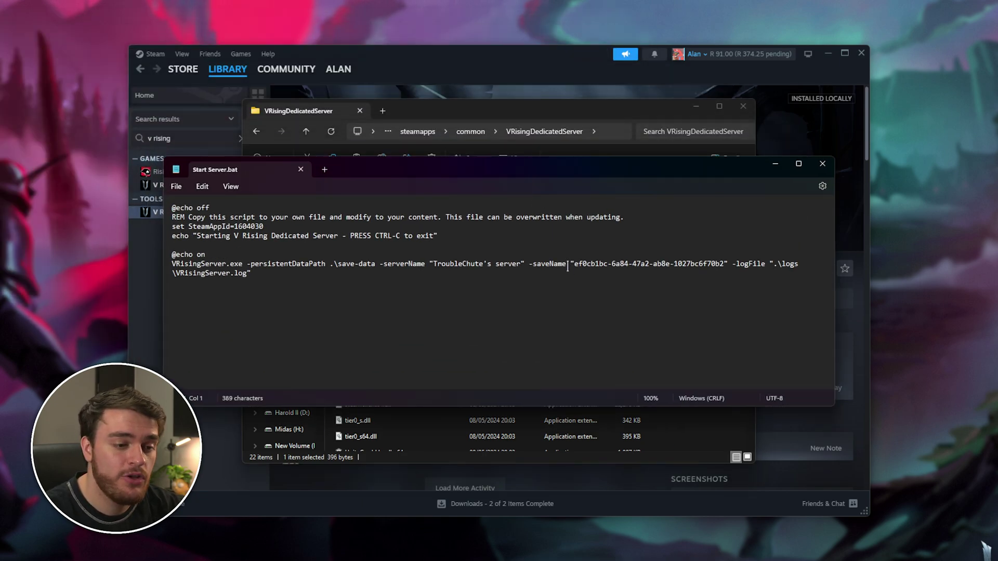
Try replacing the saveName GUID with world1, undo to keep the GUID, and close Notepad.
click(554, 264)
double_click(554, 264)
drag(574, 264, 726, 266)
text(world1)
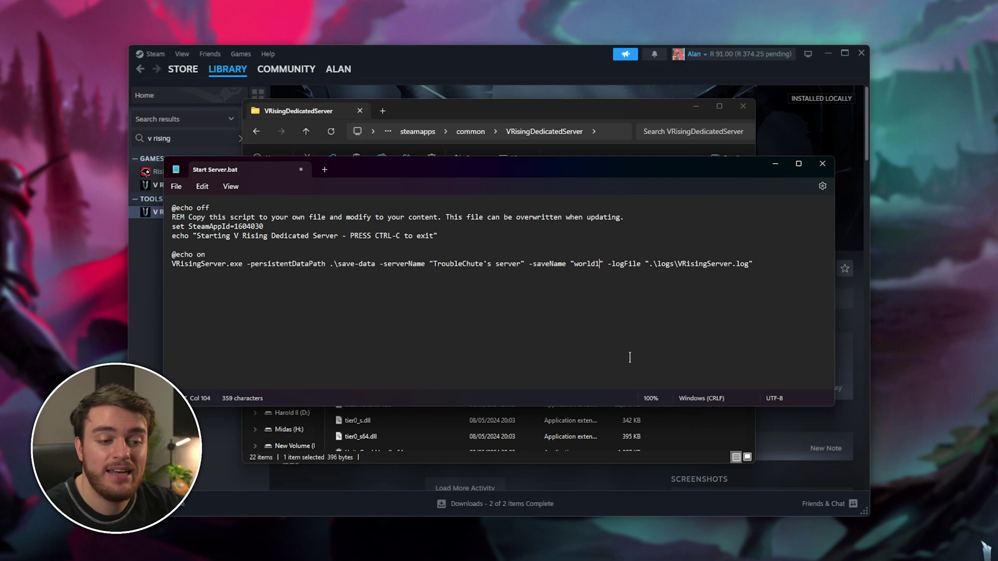
key(ctrl+z)
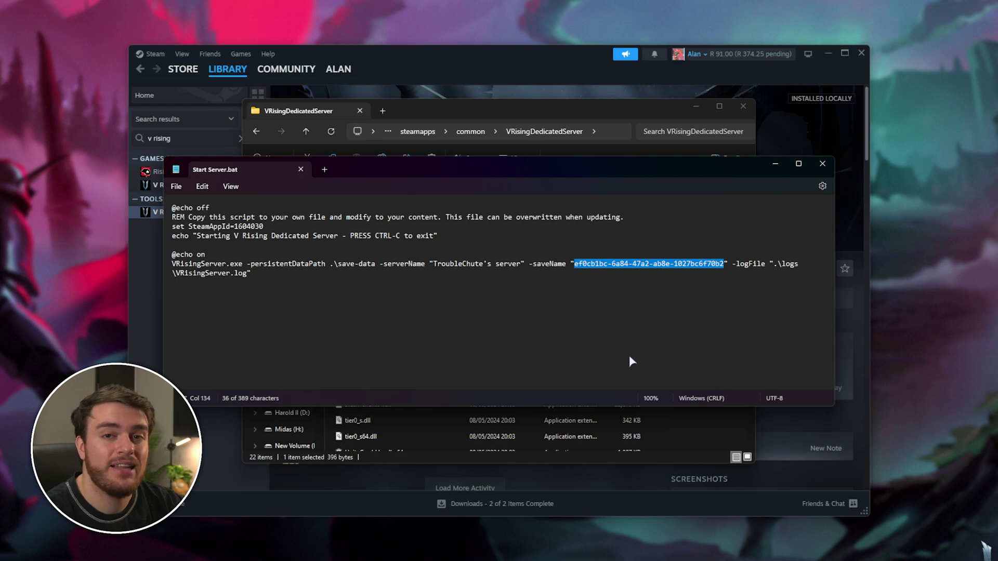
key(alt+F4)
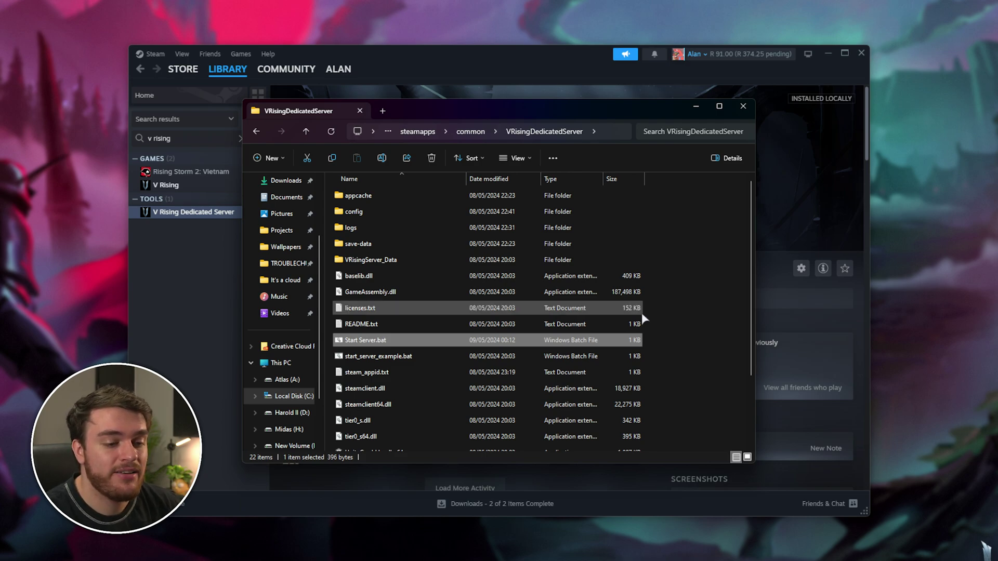
drag(647, 337, 622, 339)
click(686, 341)
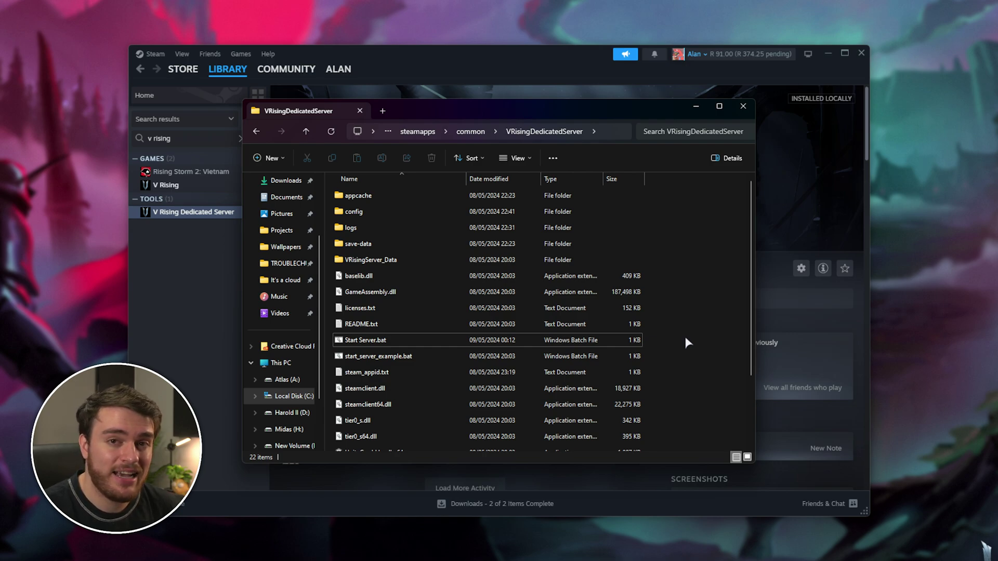
click(620, 343)
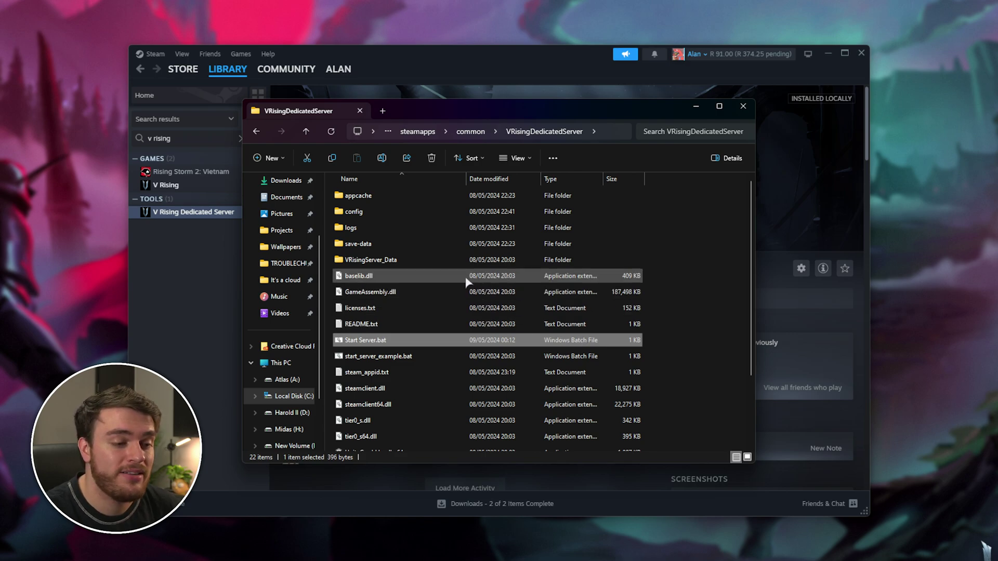
mouse_move(460, 266)
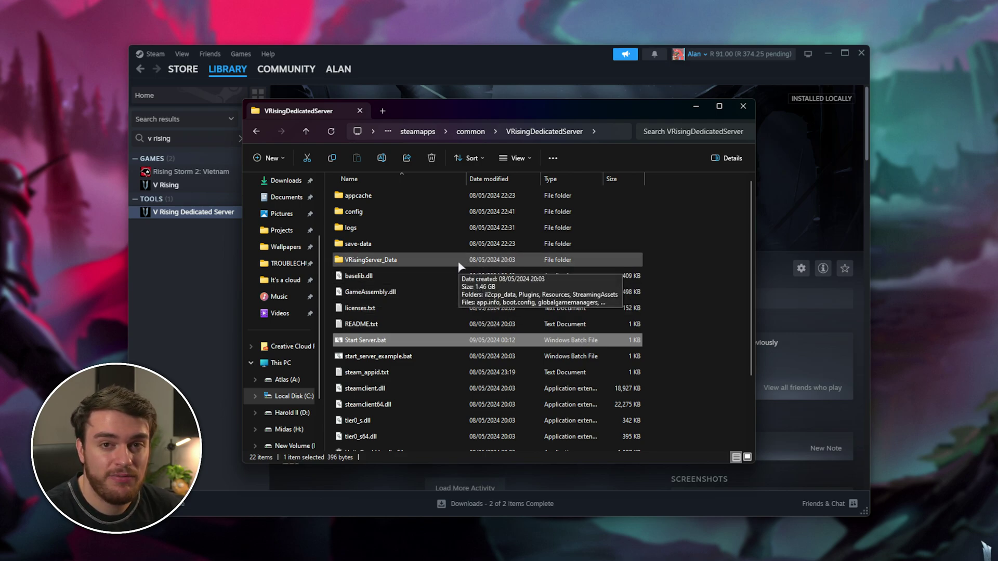
Navigate into VRisingServer_Data\StreamingAssets\Settings and select ServerHostSettings.json.
click(405, 263)
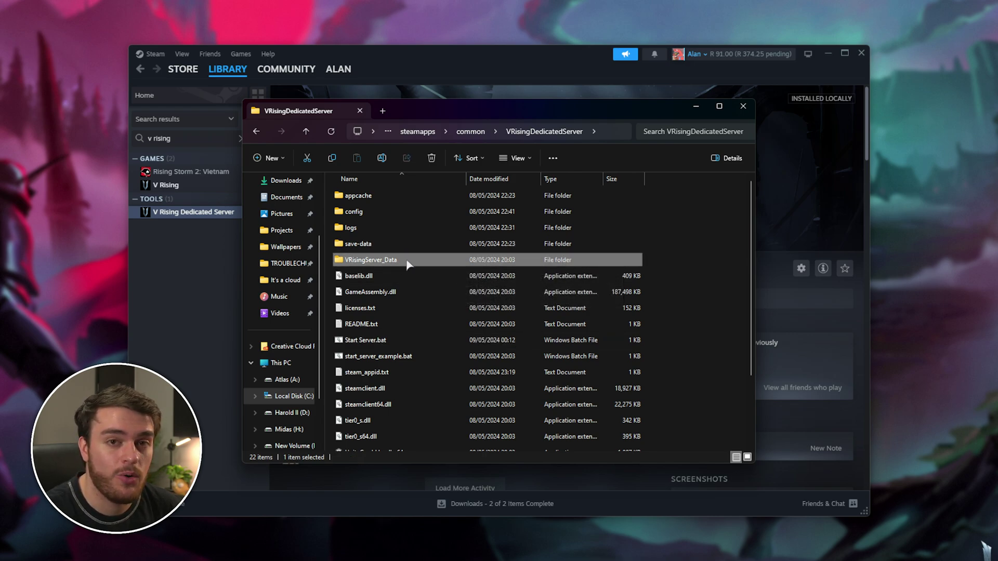
double_click(405, 263)
double_click(422, 243)
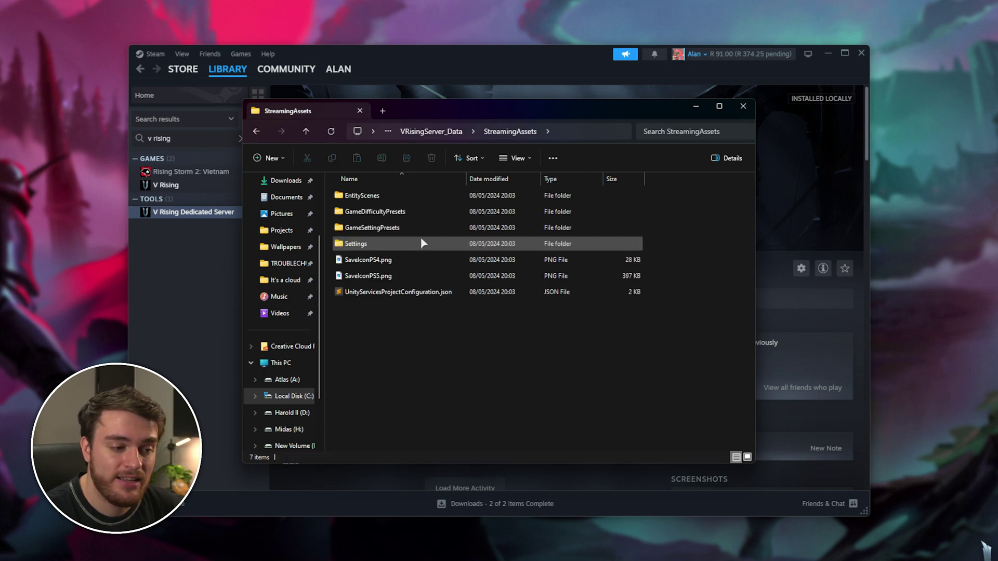
double_click(418, 240)
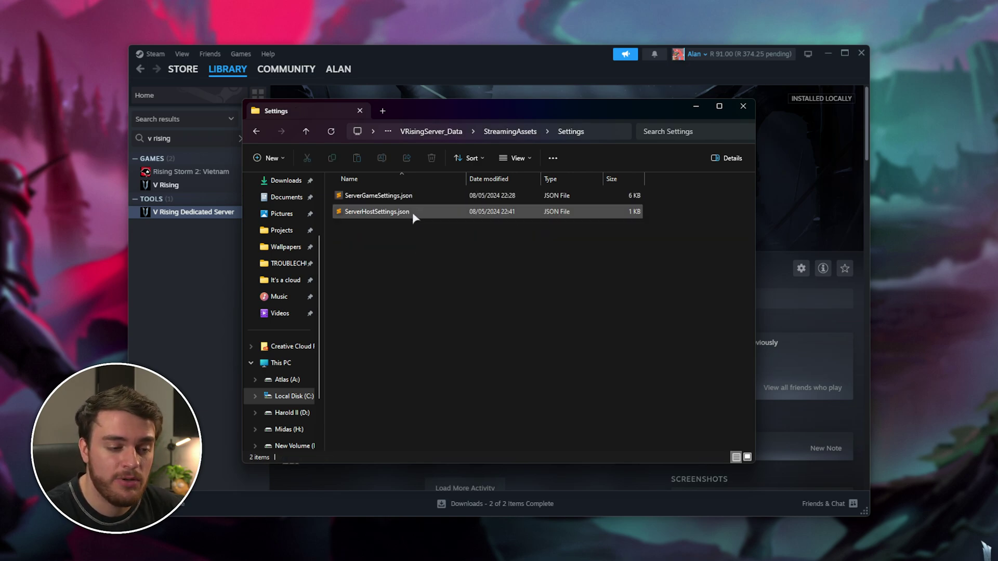
click(414, 195)
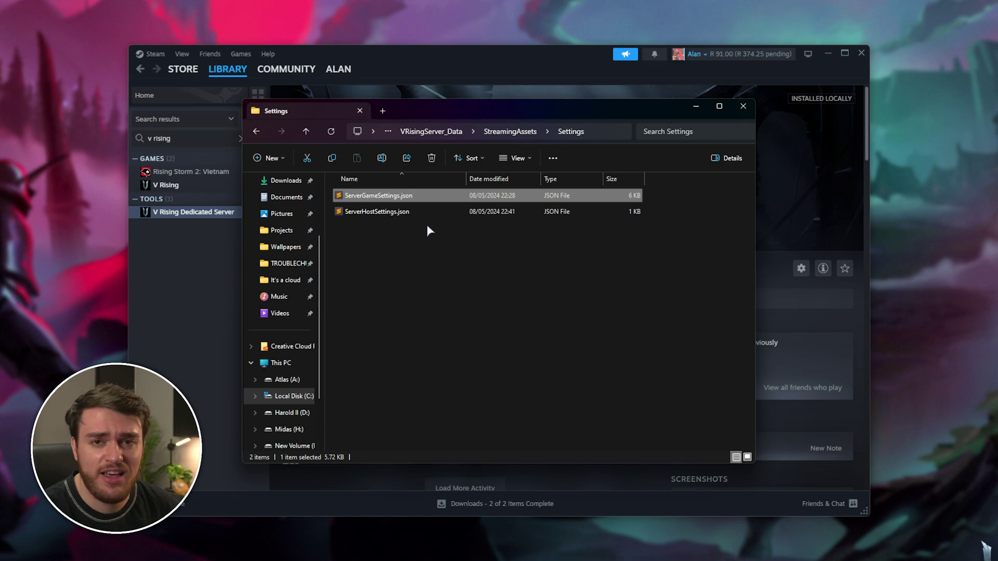
click(416, 212)
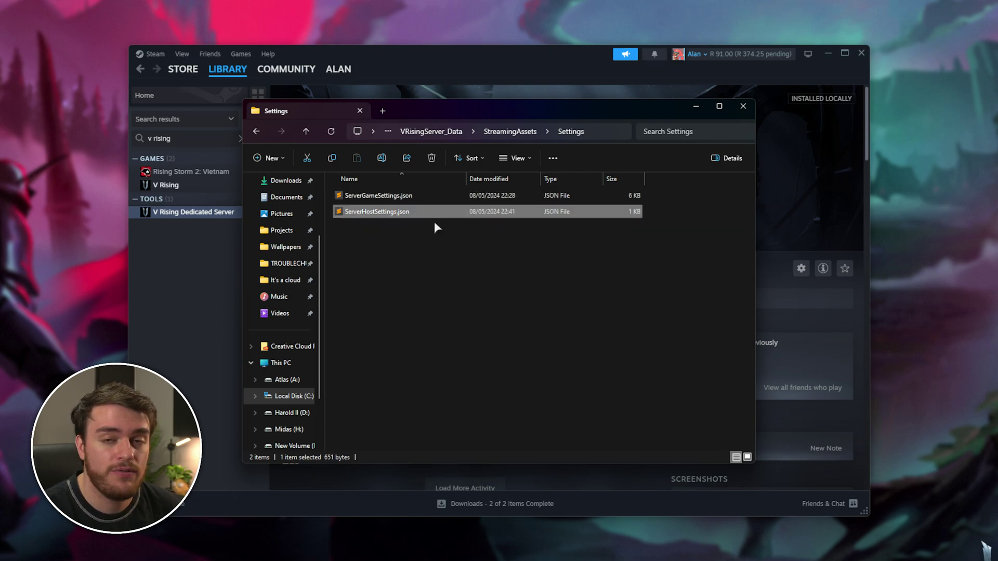
Set SaveName in ServerHostSettings.json to ef0cb1bc-6a84-47a2-ab8e-1027bc6f70b2, save, and close Sublime Text.
double_click(452, 214)
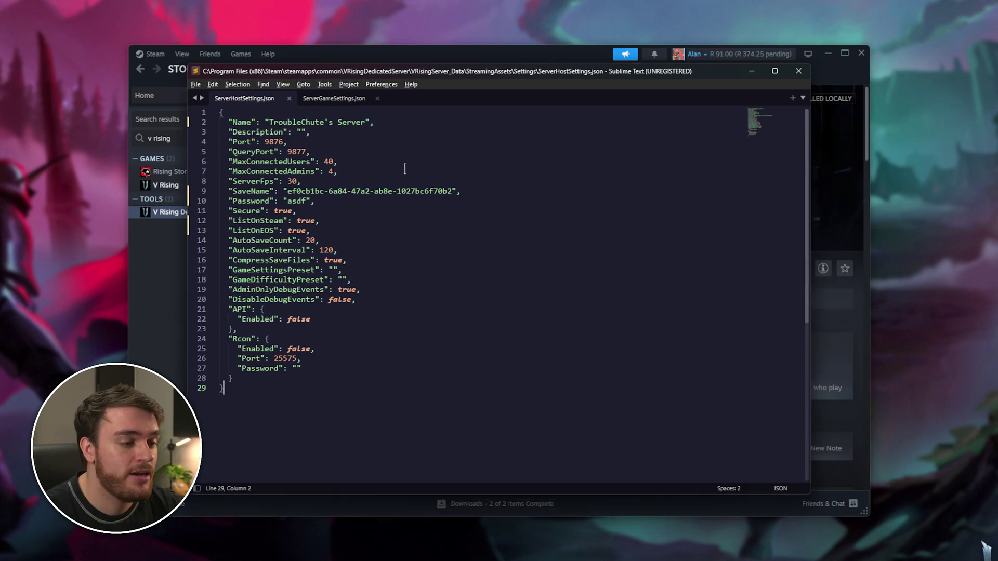
double_click(252, 191)
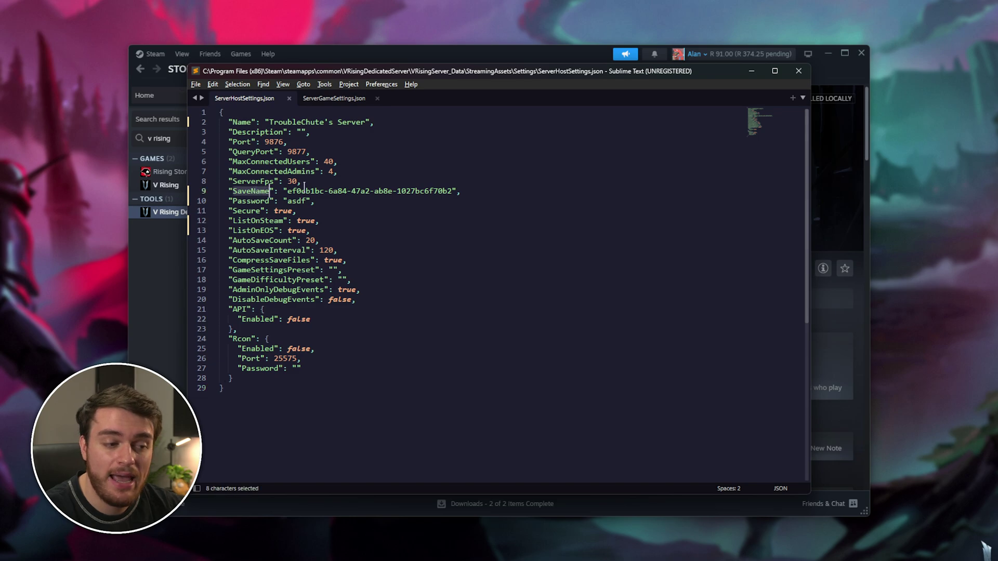
drag(289, 191, 439, 194)
key(ctrl+c)
text(world1)
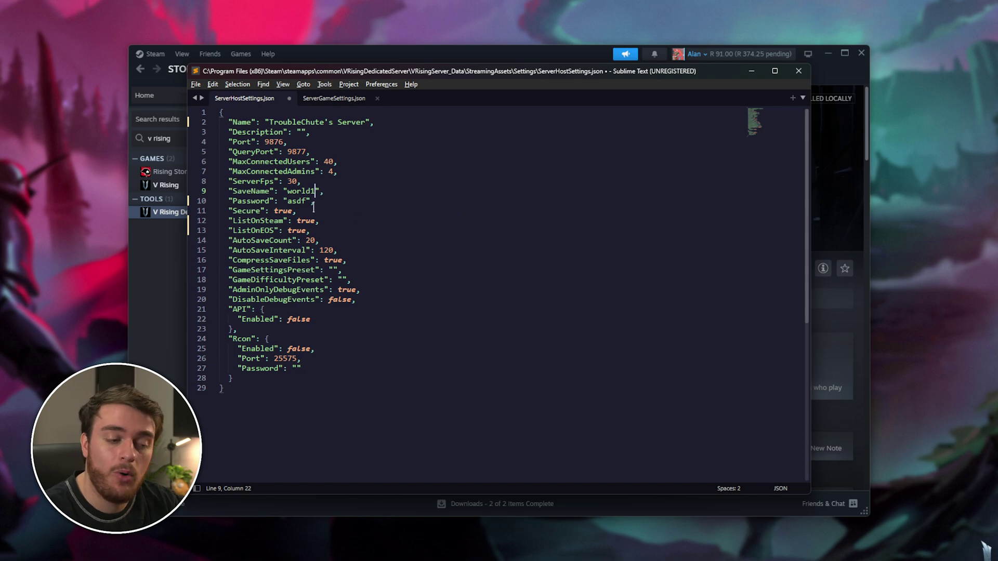
double_click(312, 191)
key(ctrl+v)
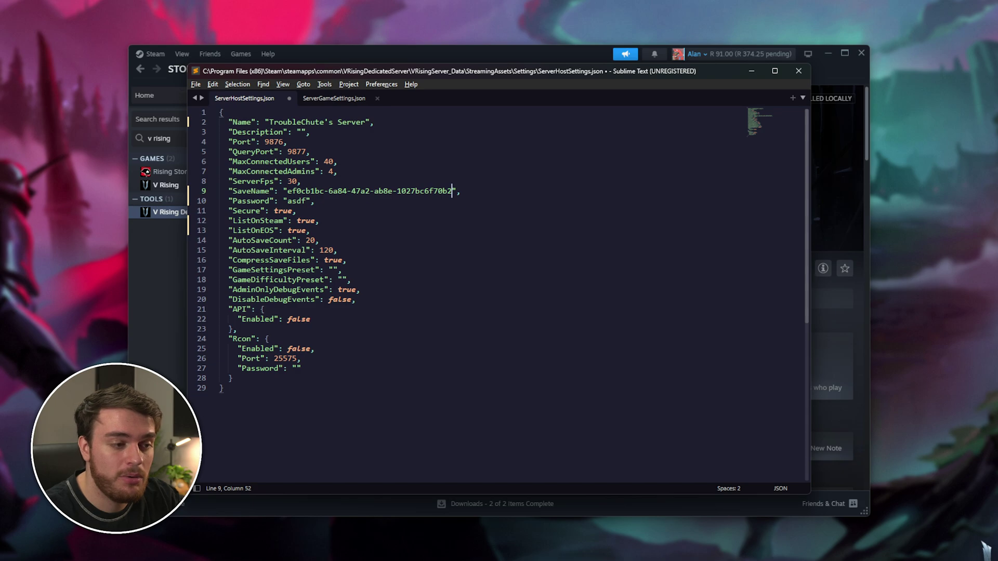
key(ctrl+s)
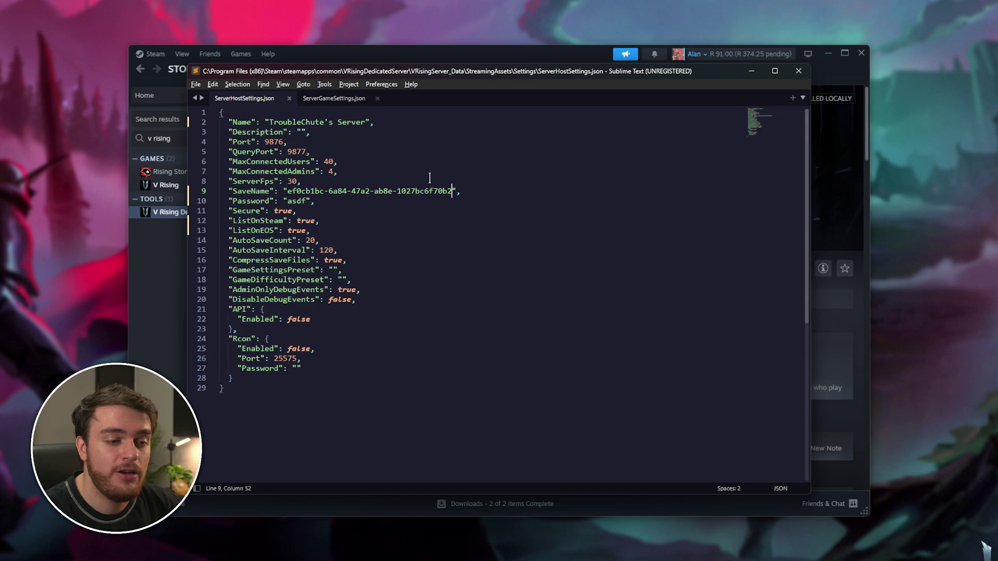
drag(452, 191, 308, 188)
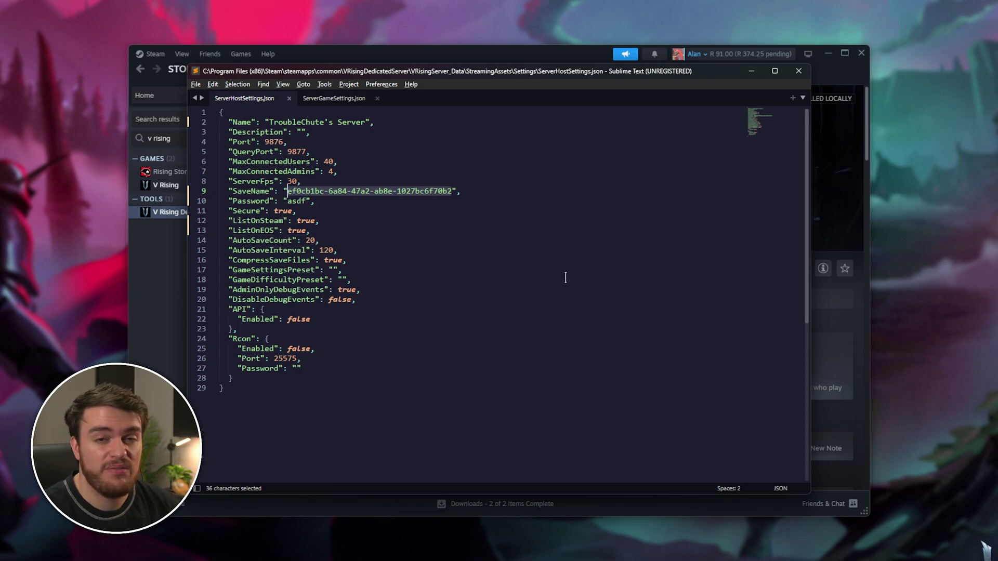
click(798, 71)
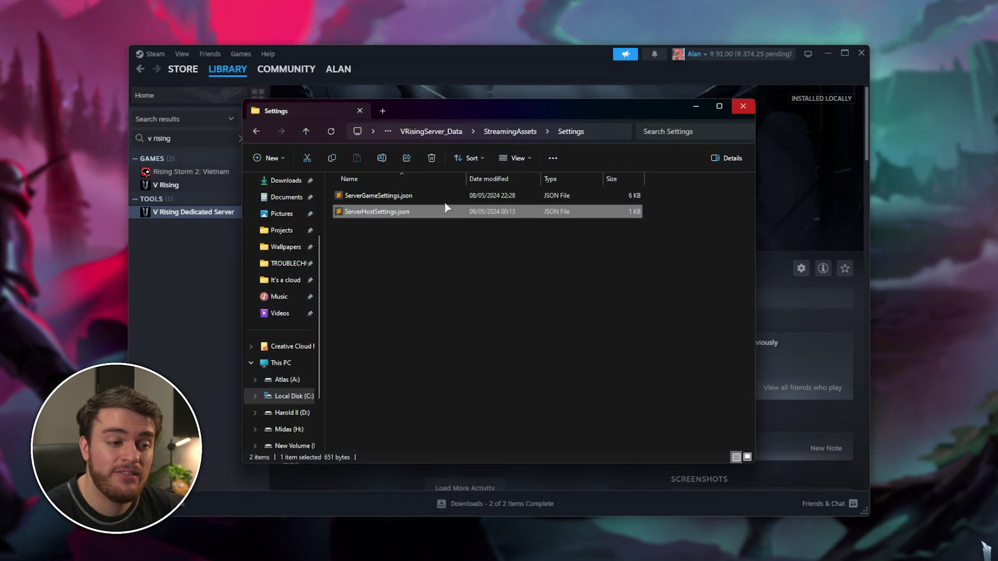
Start the dedicated server by running Start Server.bat from VRisingDedicatedServer.
click(431, 132)
click(455, 131)
double_click(438, 341)
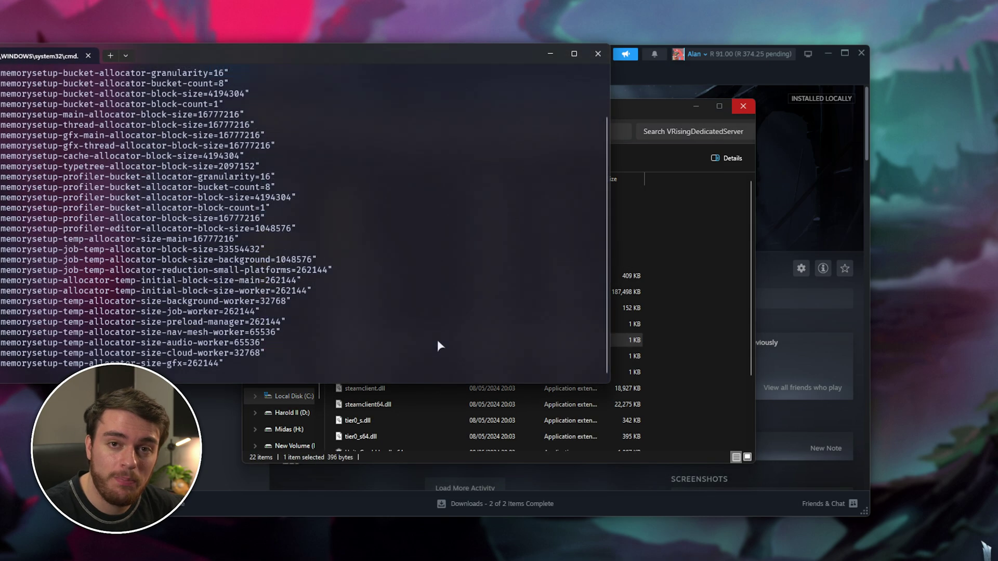
drag(588, 125, 628, 144)
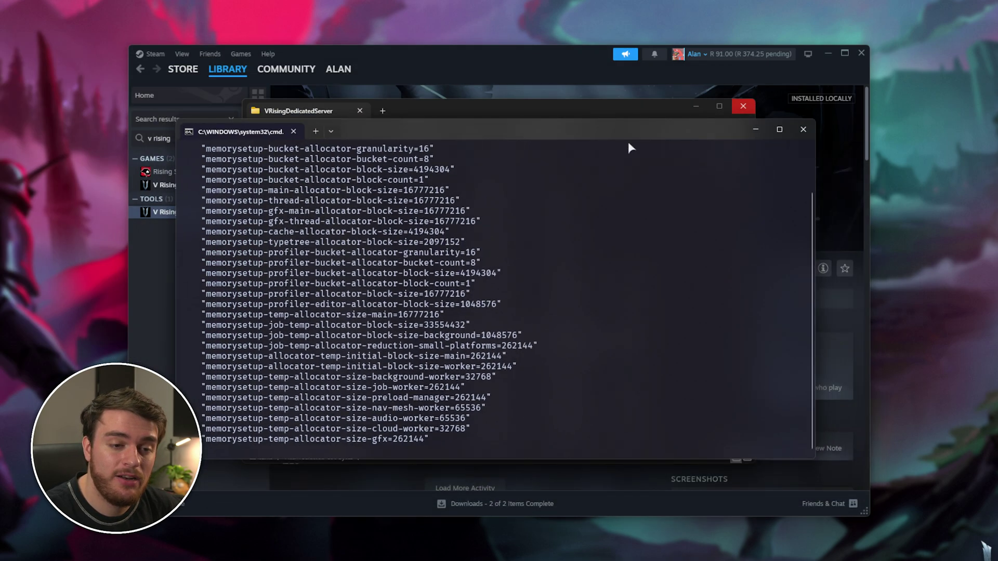
Launch V Rising from the Steam library.
click(834, 154)
click(198, 186)
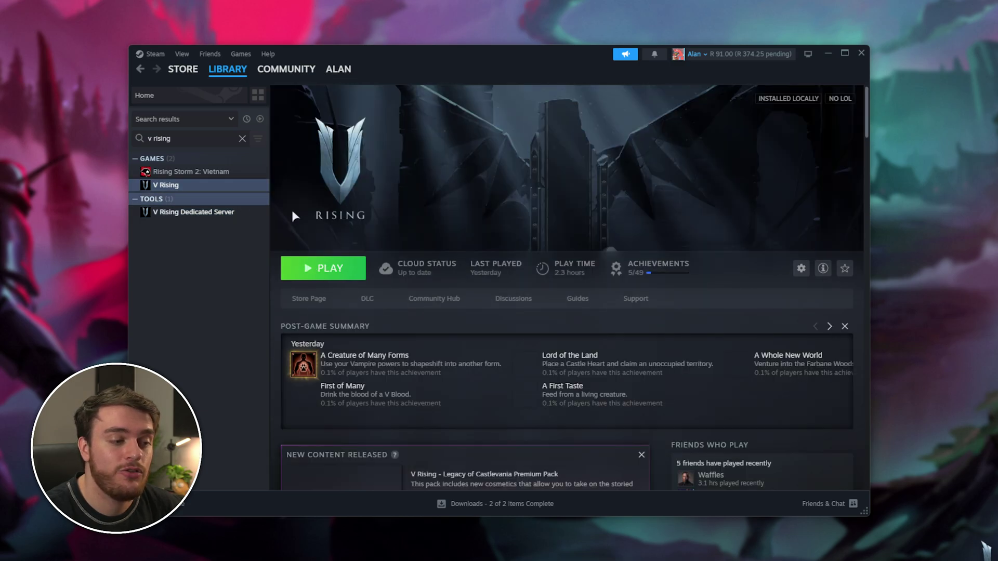
click(341, 268)
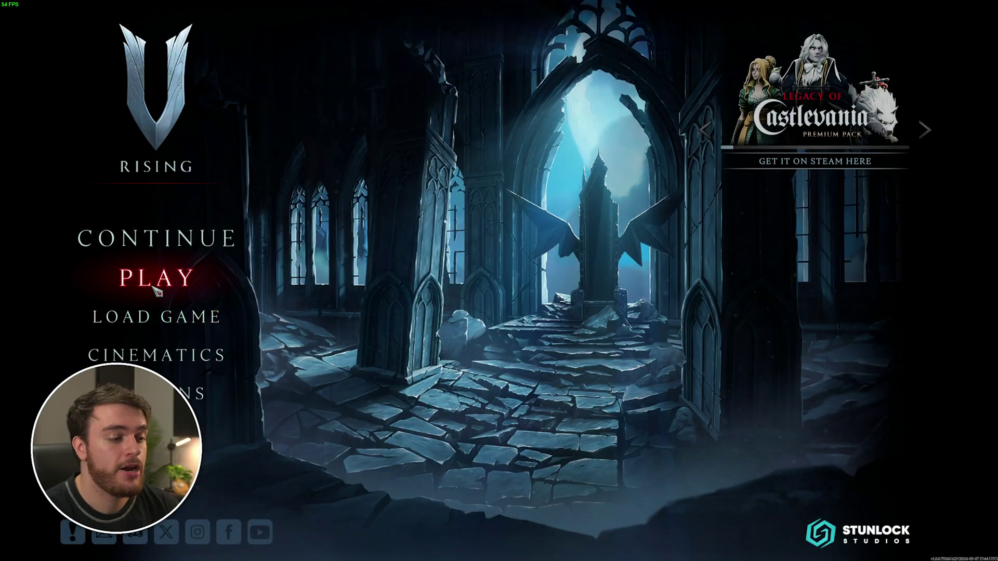
Go to Online Play and list all servers, dismissing the direct connect form.
click(156, 283)
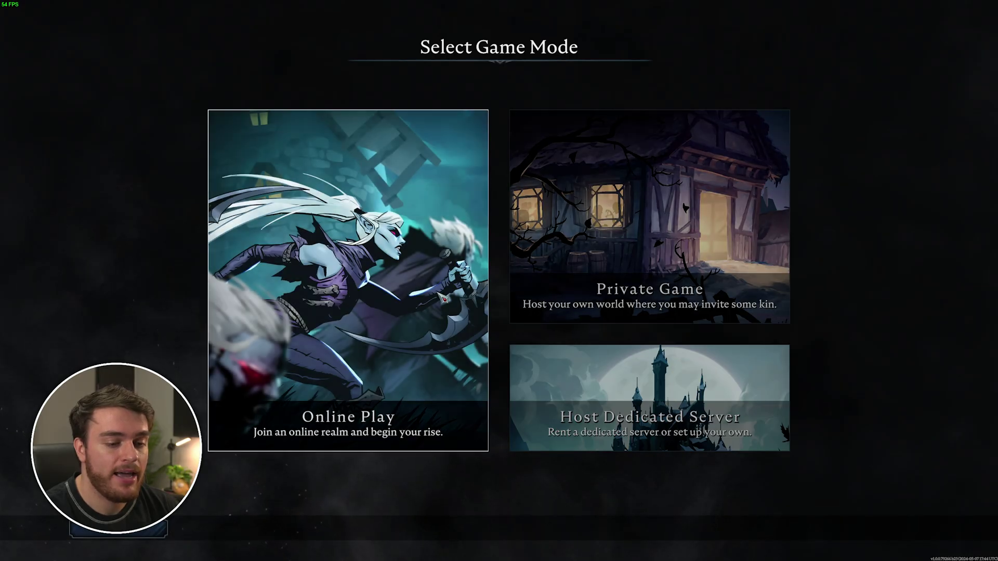
click(349, 312)
click(863, 529)
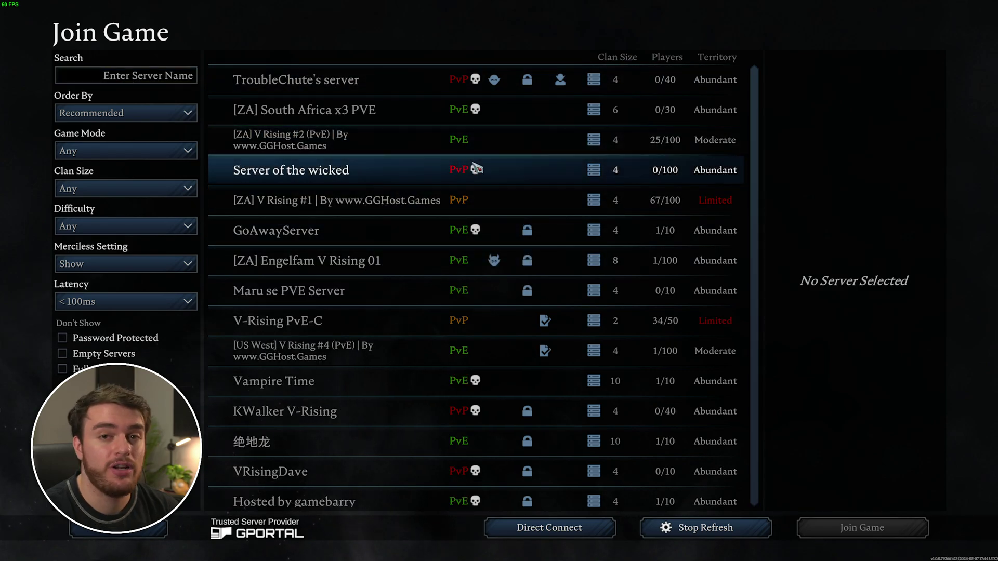
click(560, 538)
click(438, 251)
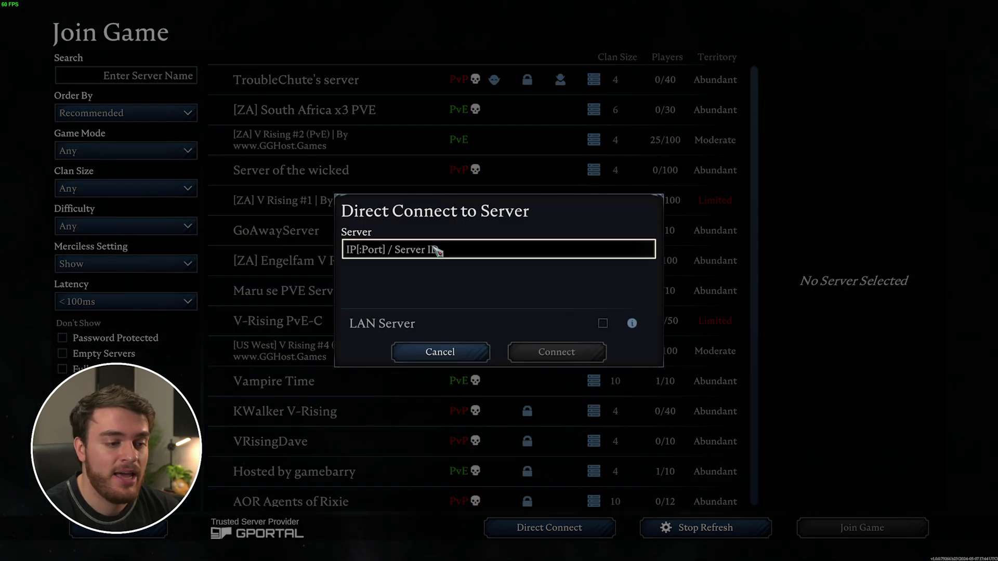
click(439, 352)
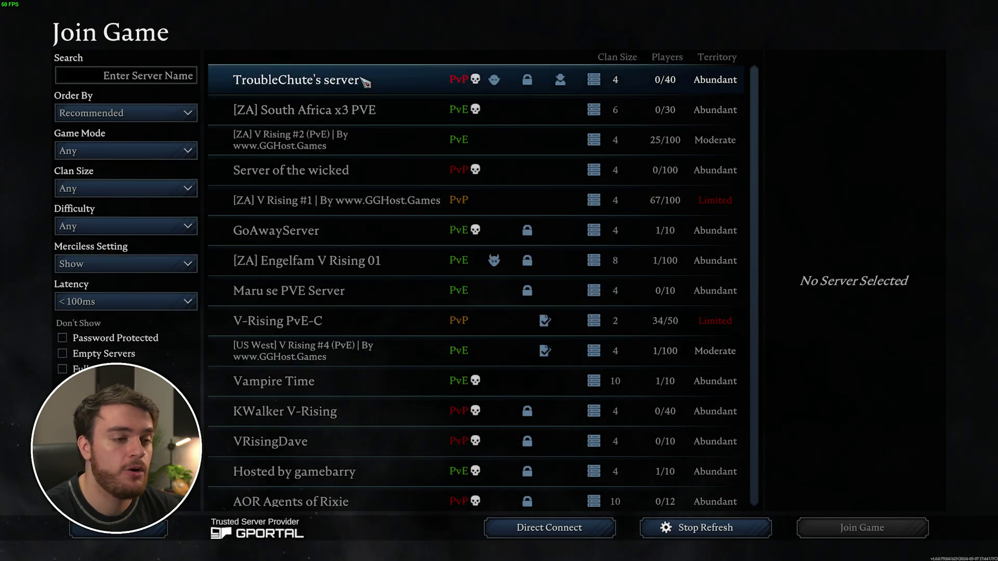
Join the self-hosted server and connect with the server password.
click(366, 85)
click(912, 529)
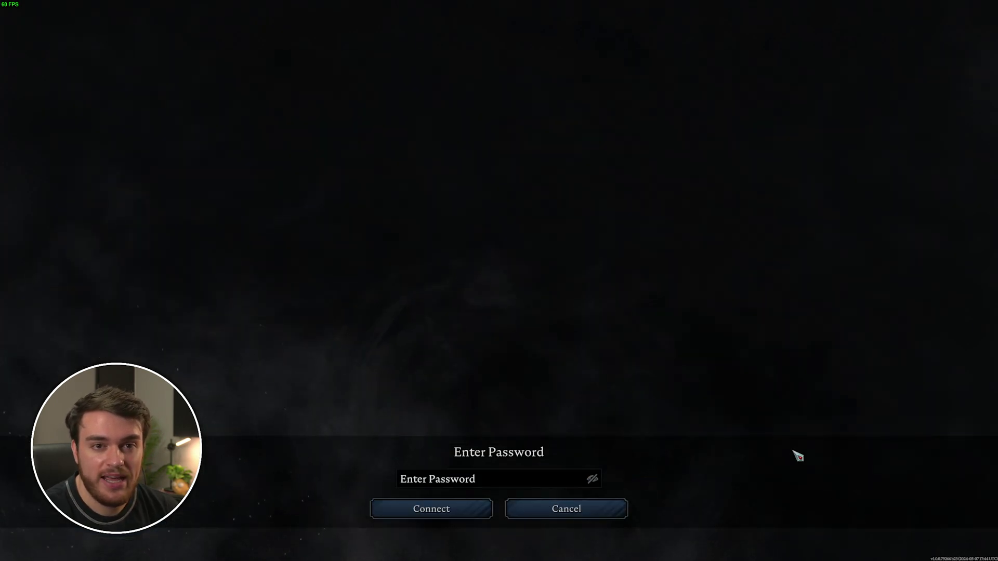
click(544, 477)
text(****)
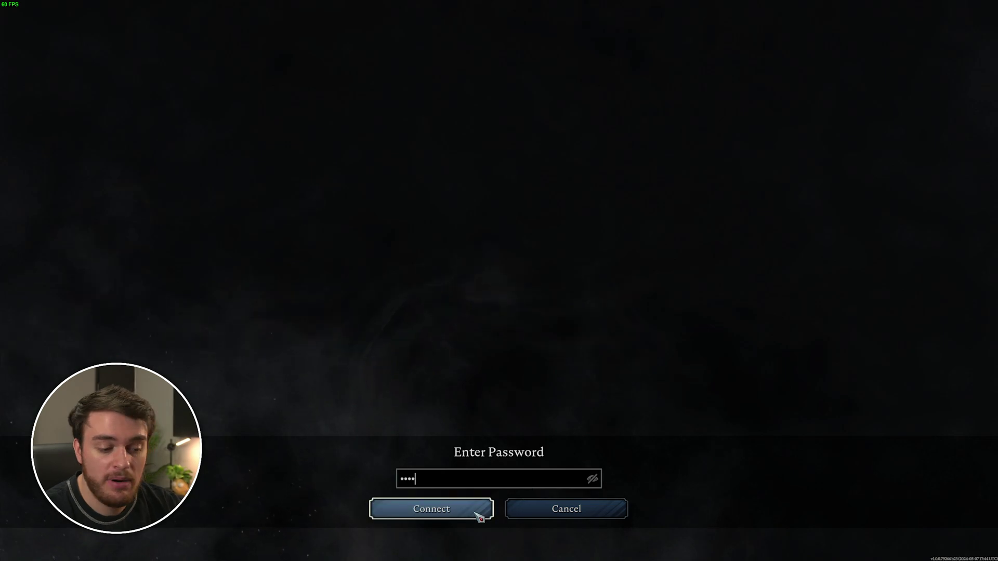
click(474, 509)
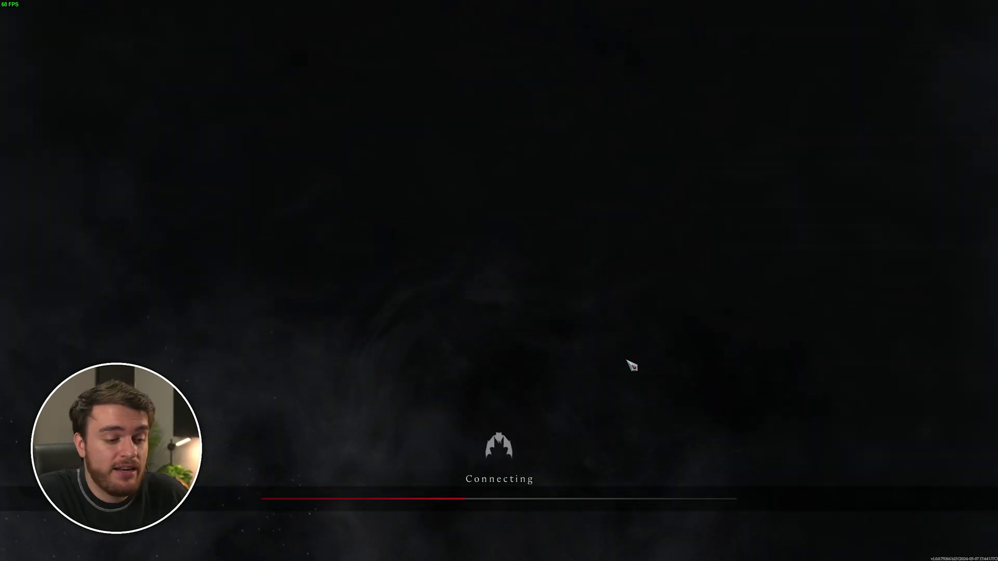